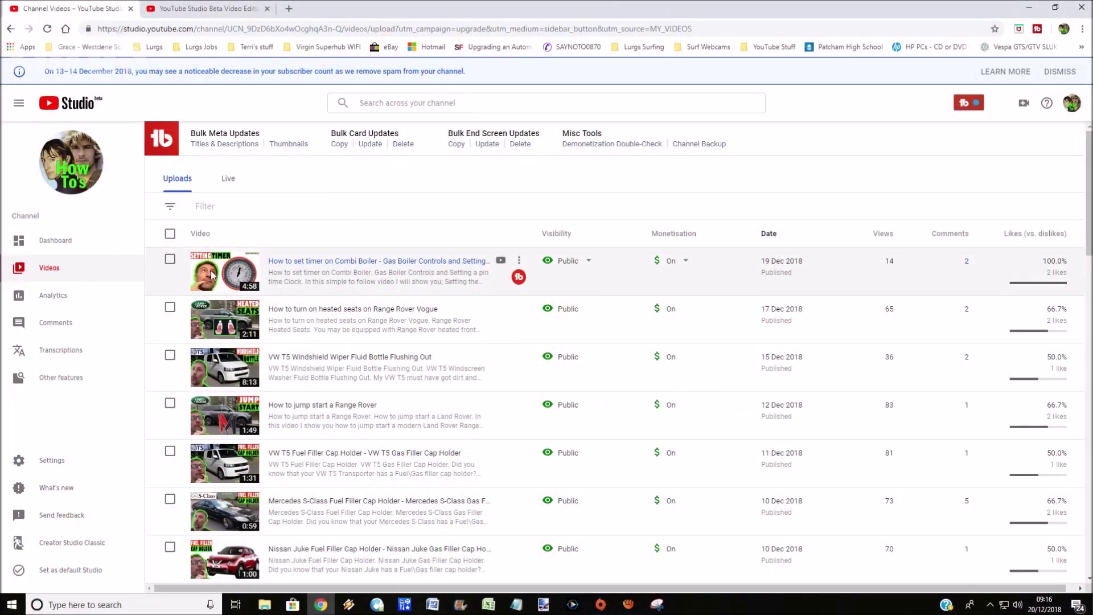
Open the 'How to set timer on Combi Boiler' video's details and its video editor.
left_click(385, 272)
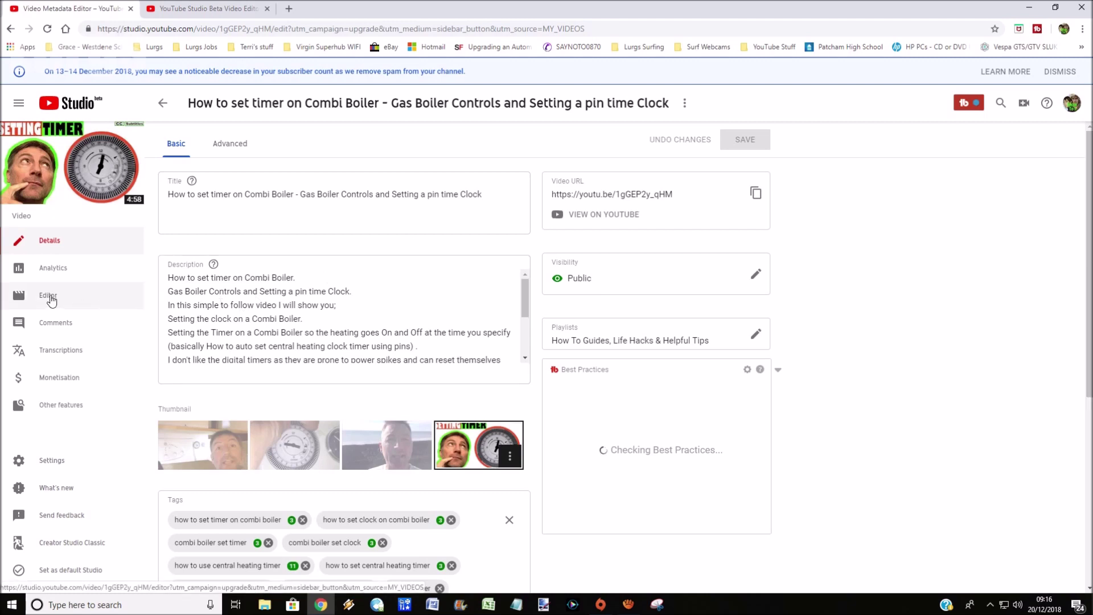
left_click(51, 298)
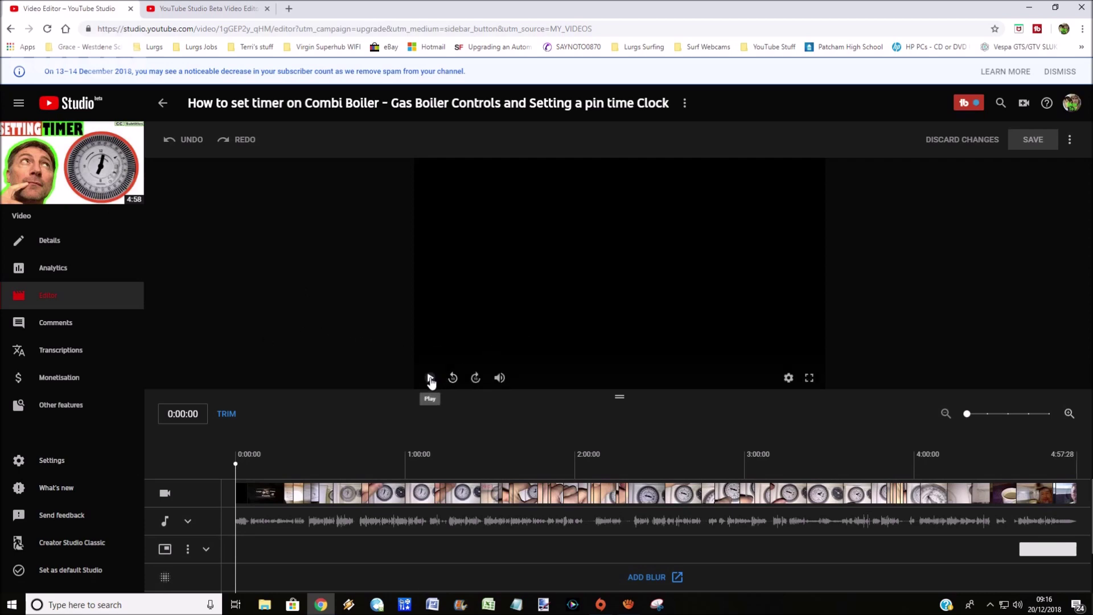
Play and pause the boiler video, zooming the timeline, to place the playhead at the intro's end near 0:10:45.
left_click(429, 378)
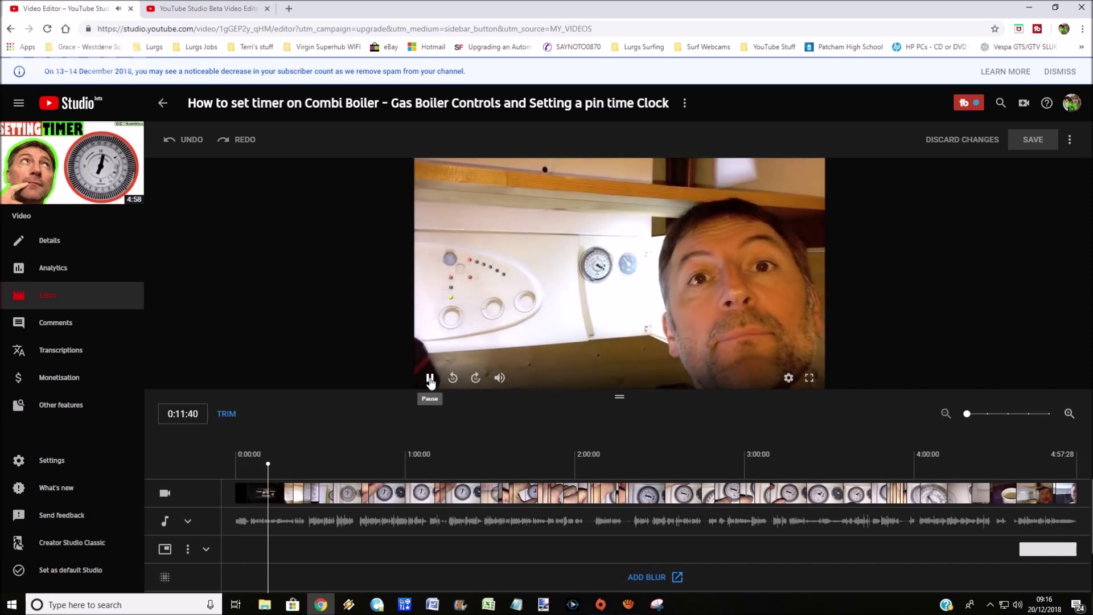
left_click(429, 377)
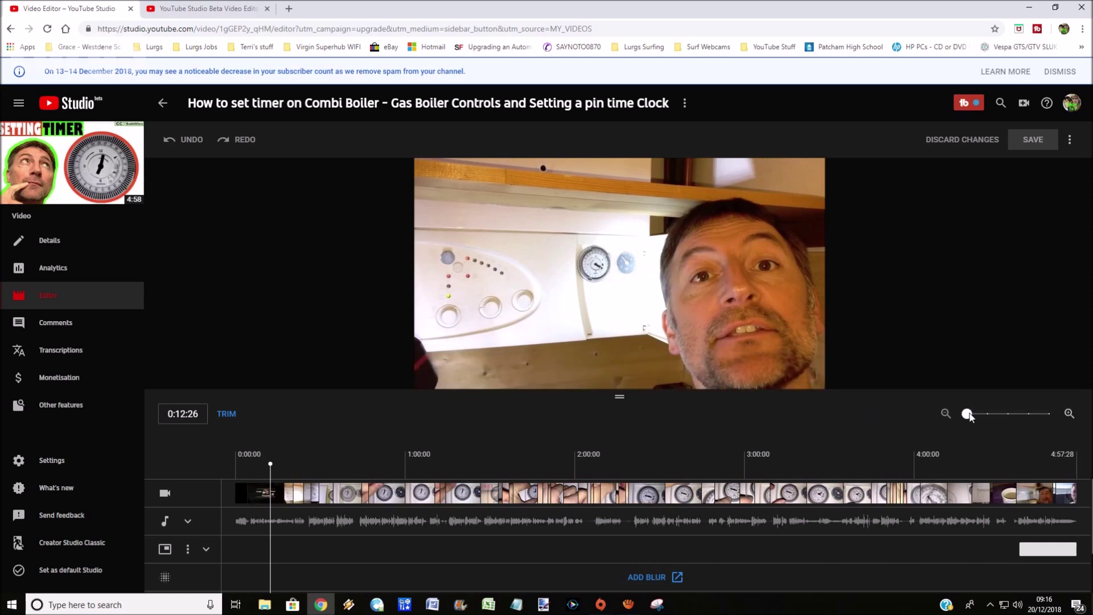
left_click_drag(968, 415, 1028, 414)
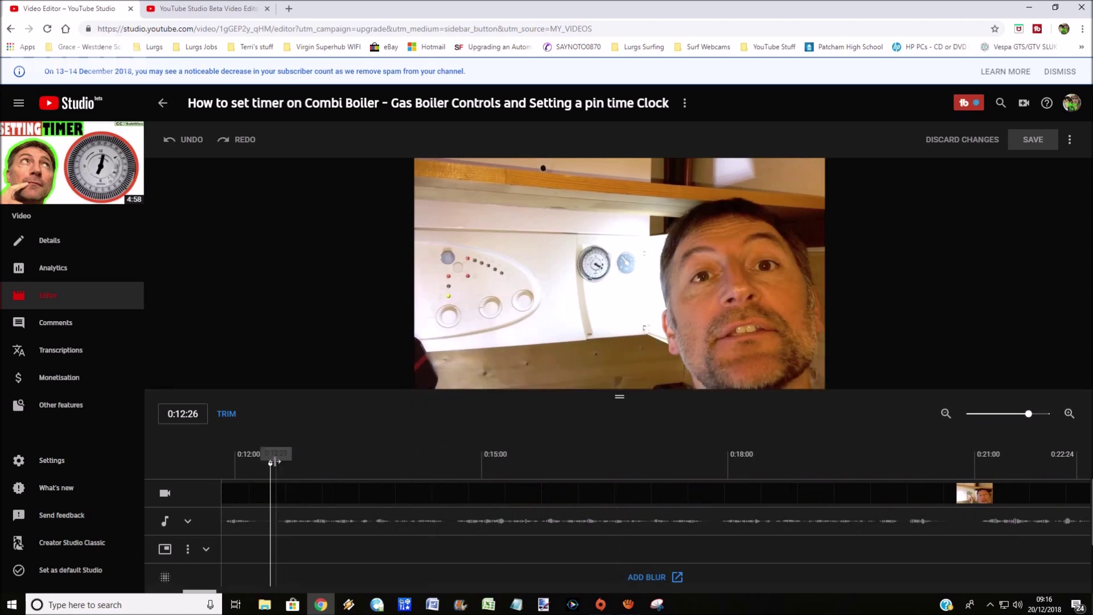
left_click_drag(271, 466, 266, 469)
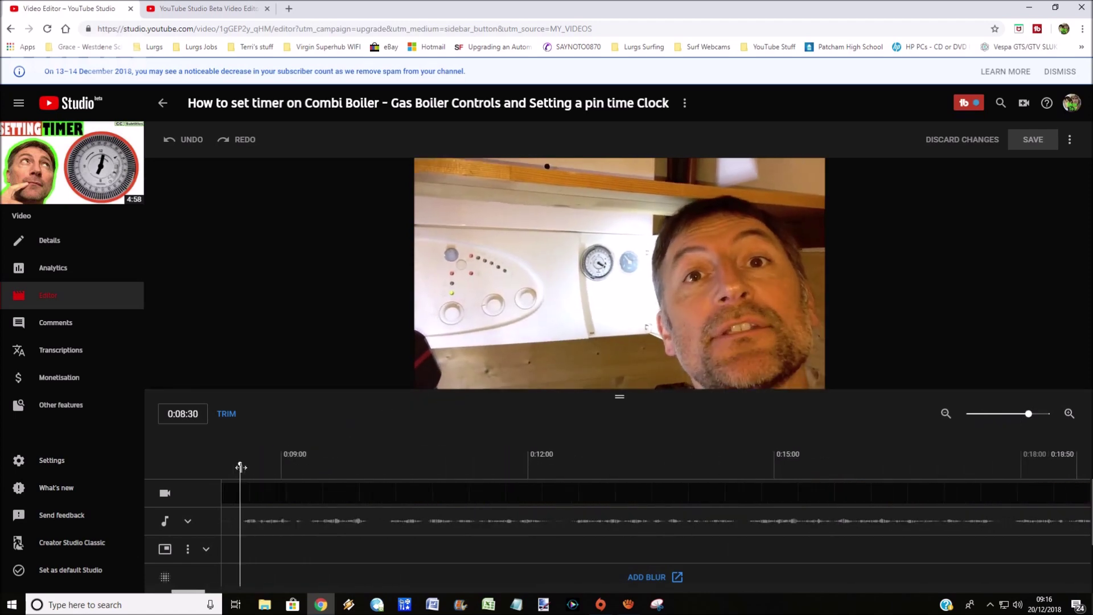
mouse_move(428, 377)
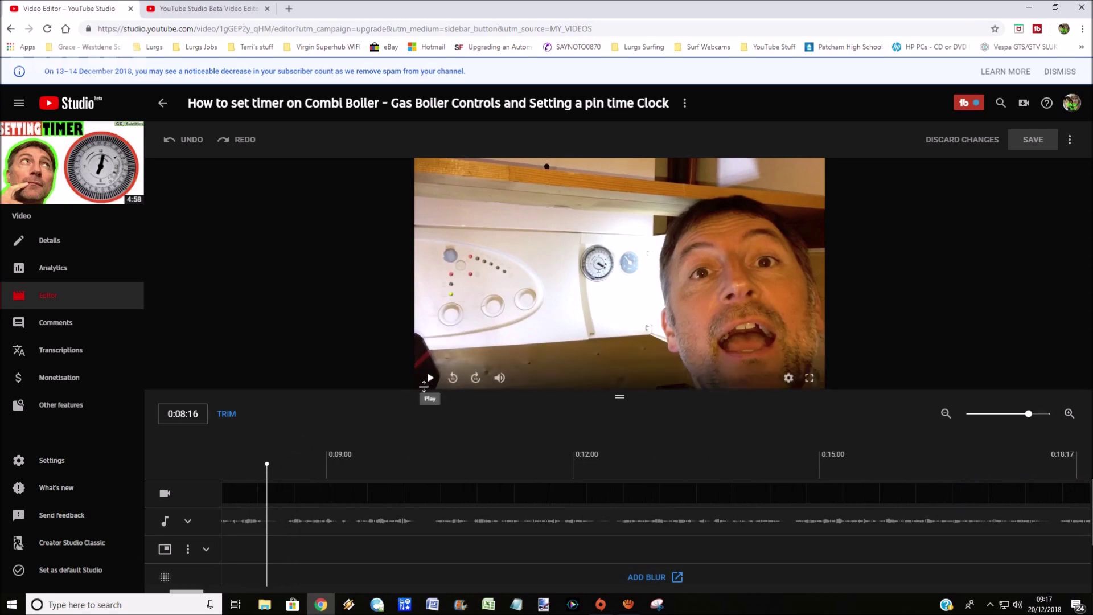
left_click(432, 379)
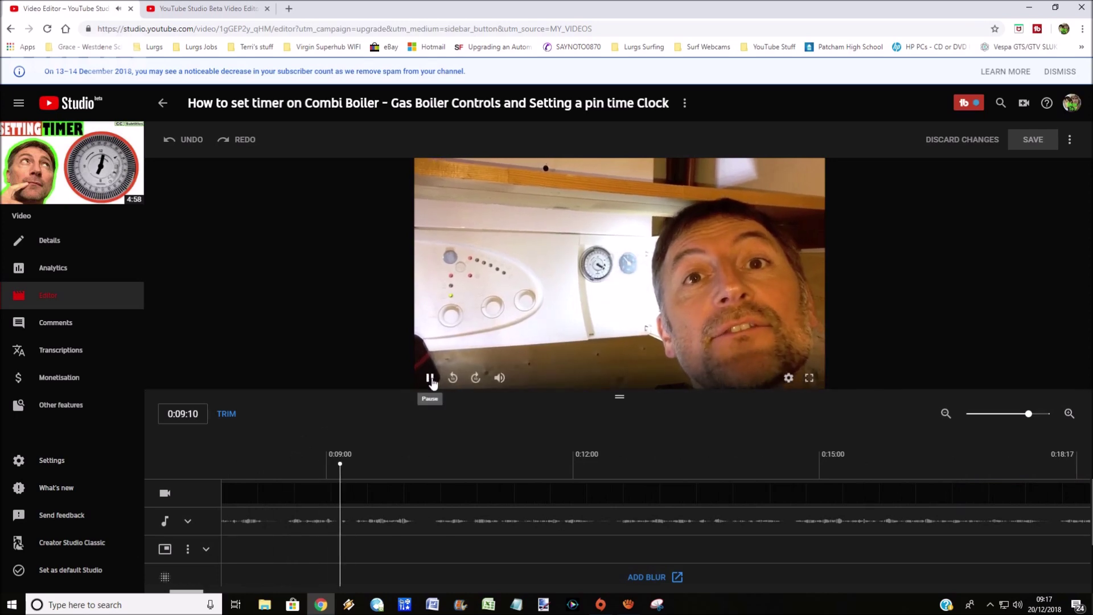
left_click(429, 379)
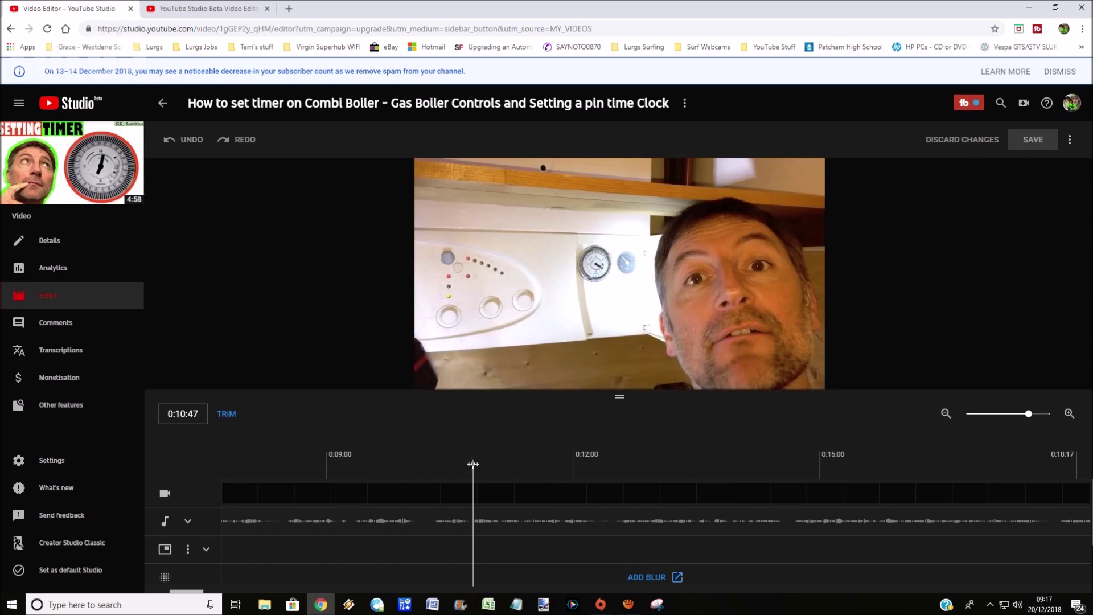
left_click_drag(473, 464, 471, 465)
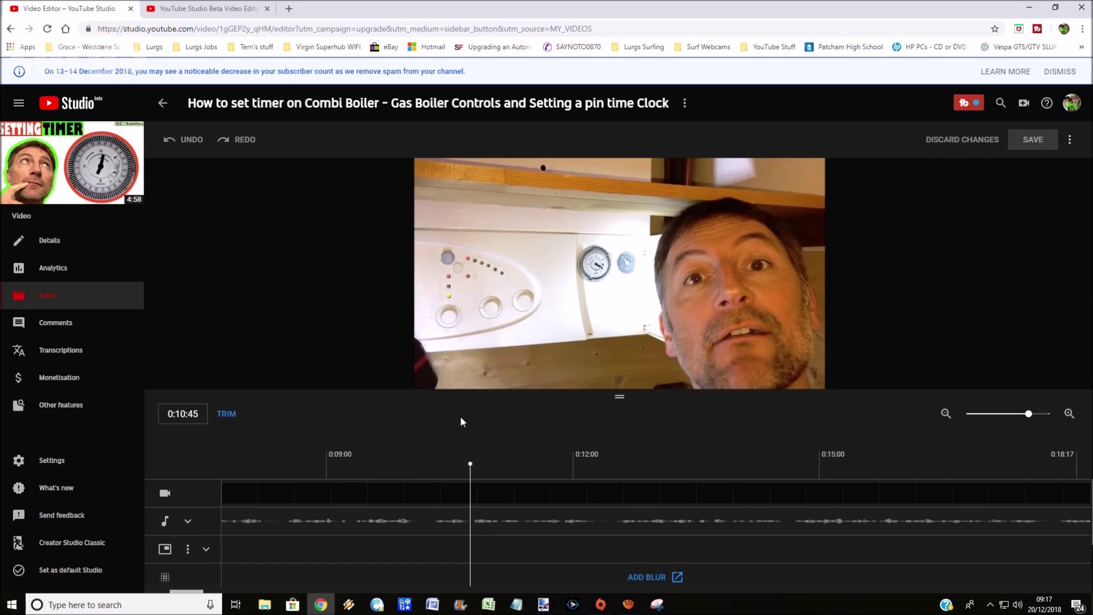
Enter trim mode, zoom the timeline in and split the video at the playhead near 0:10:45.
left_click(227, 414)
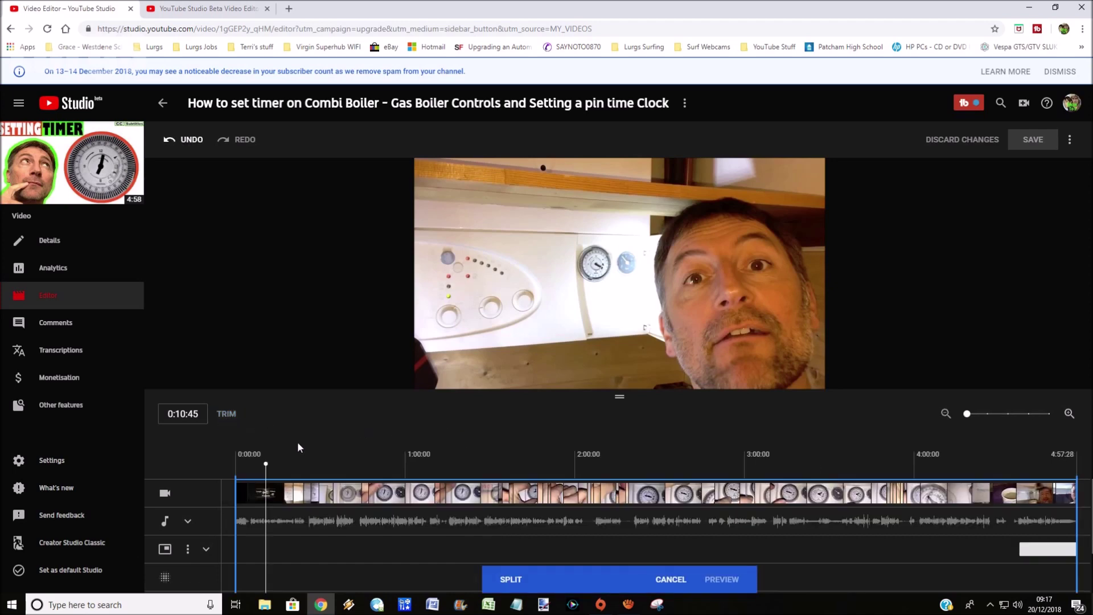
left_click(1070, 416)
left_click(1070, 416)
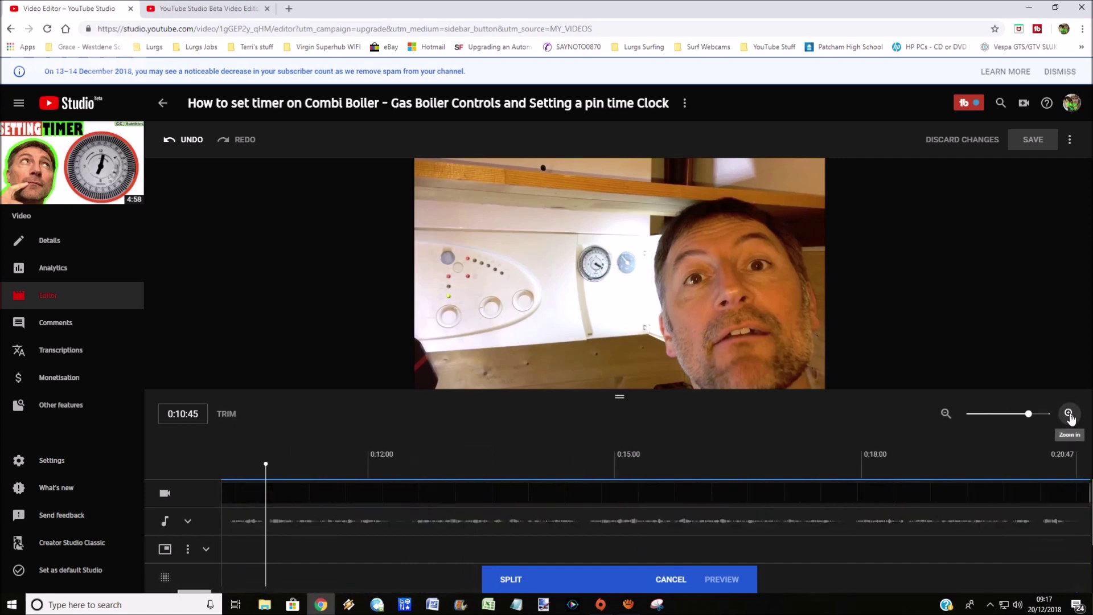
left_click(509, 580)
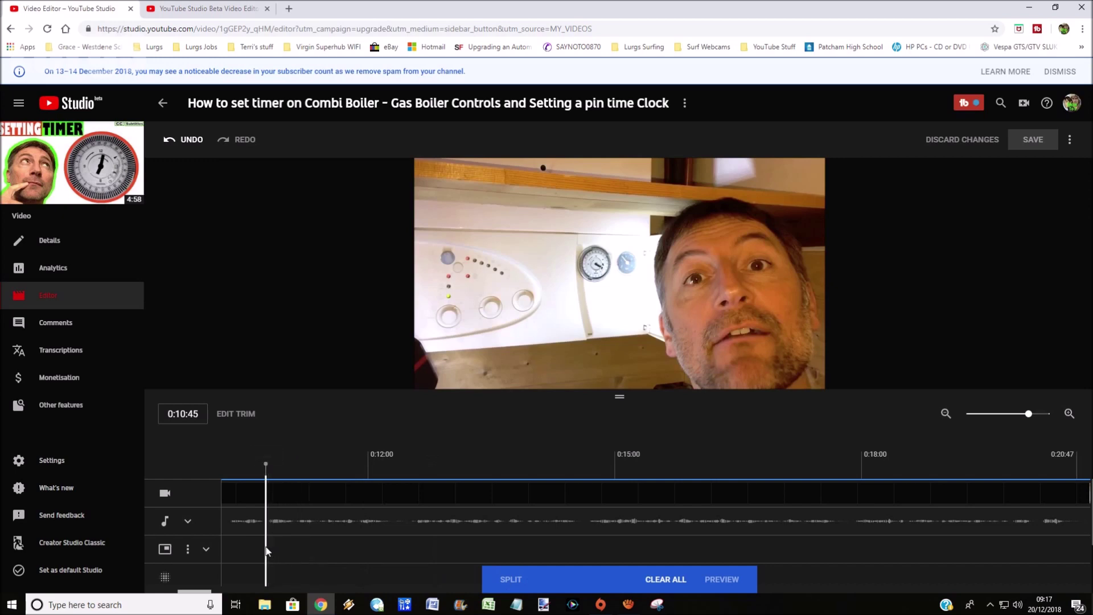
Drag the split marker later to mark a short section for removal, then position playback just before it.
left_click_drag(268, 547, 291, 548)
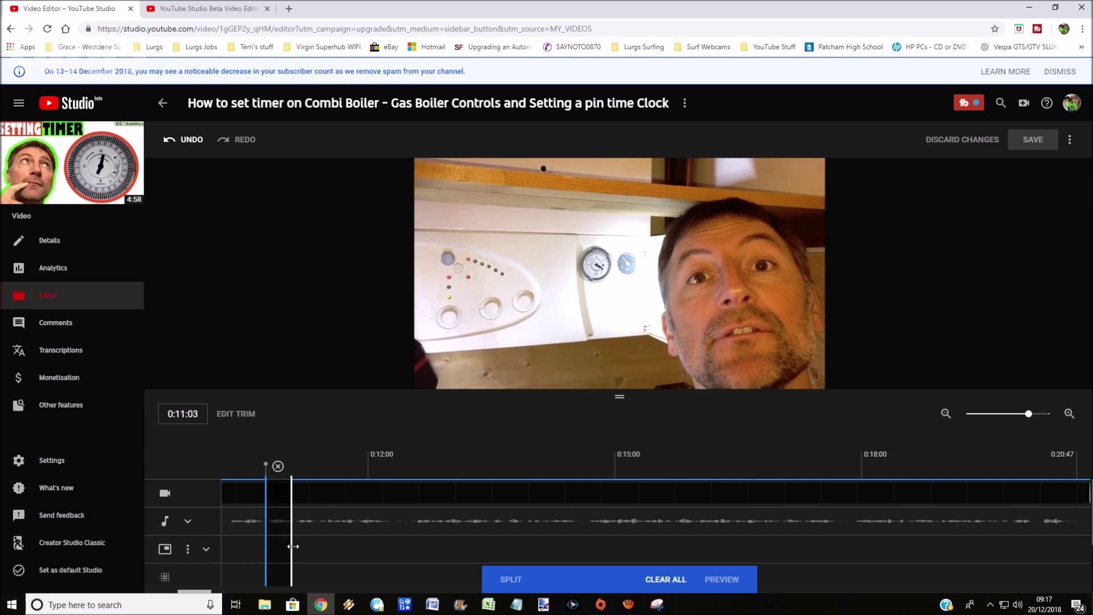
left_click_drag(293, 548, 295, 547)
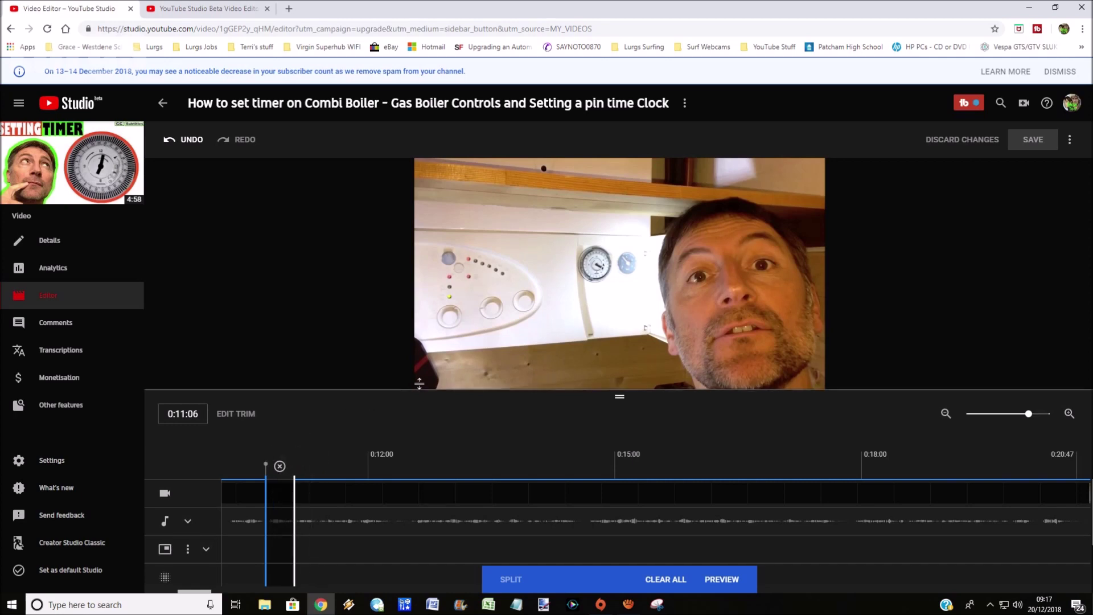
left_click(224, 472)
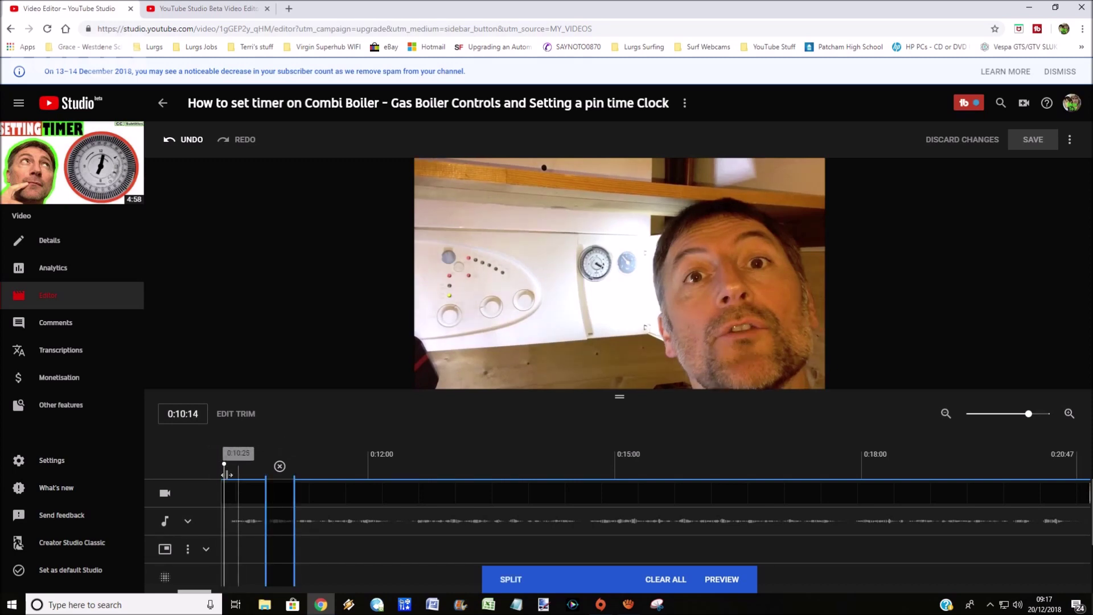
Review the cut by playing through it and move its start slightly earlier.
left_click_drag(225, 466, 325, 467)
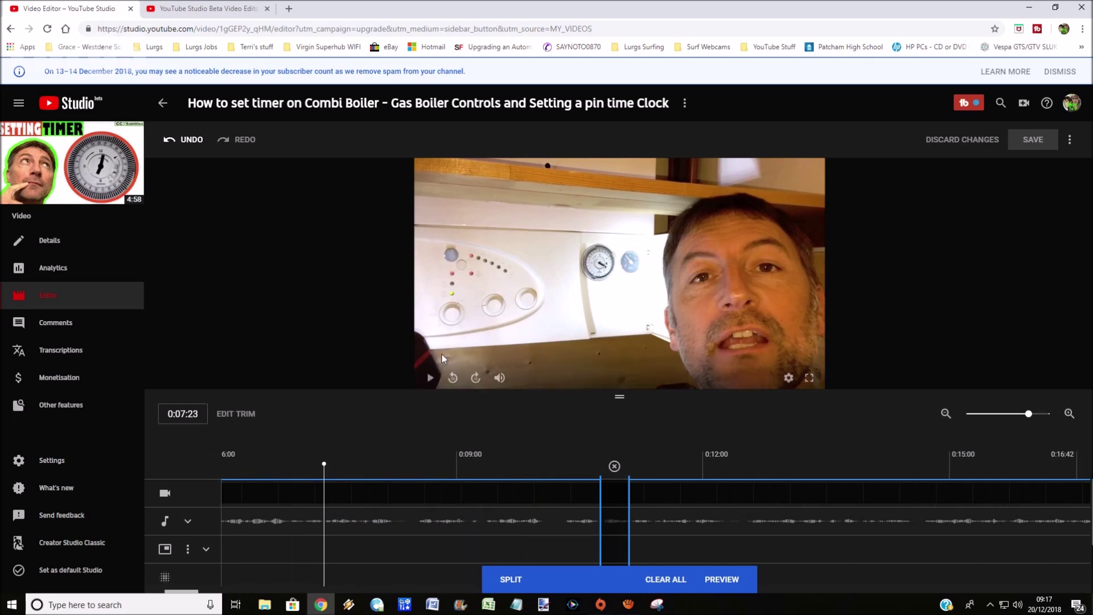
left_click(428, 380)
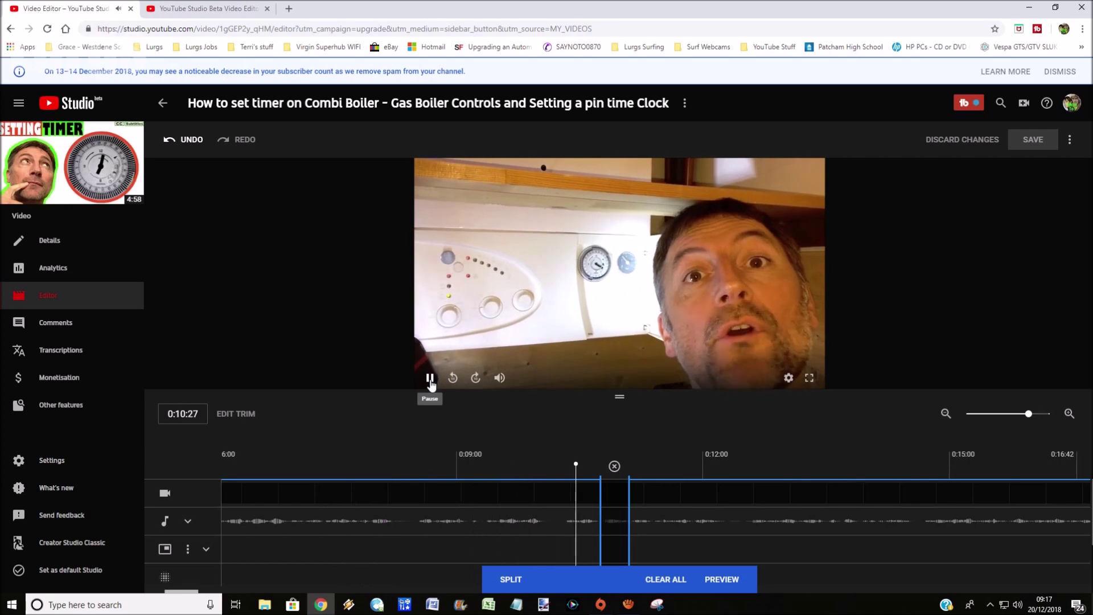
left_click(429, 378)
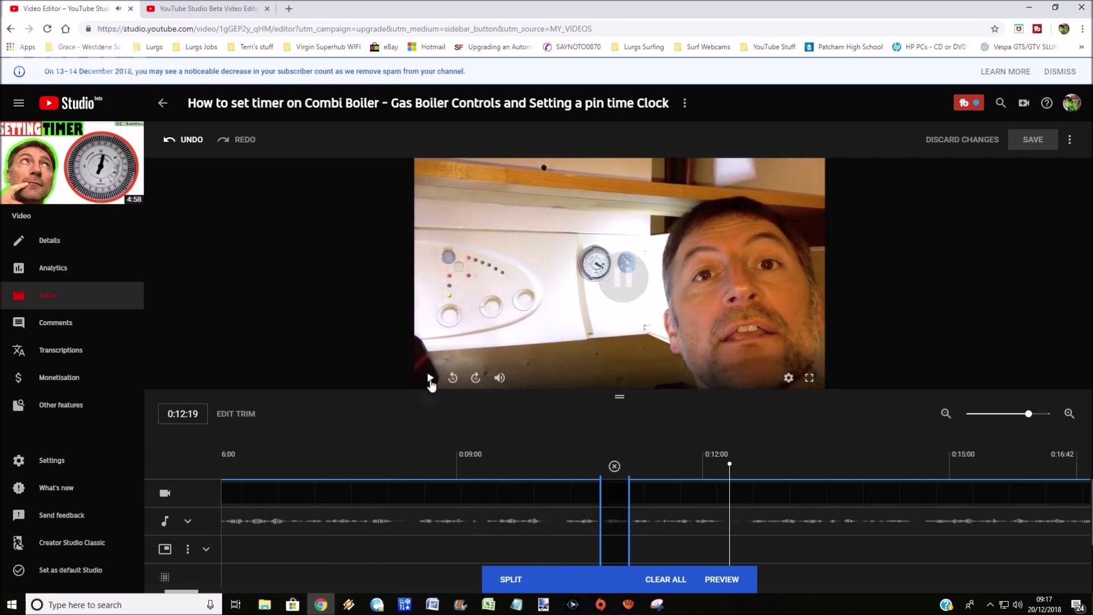
left_click(628, 498)
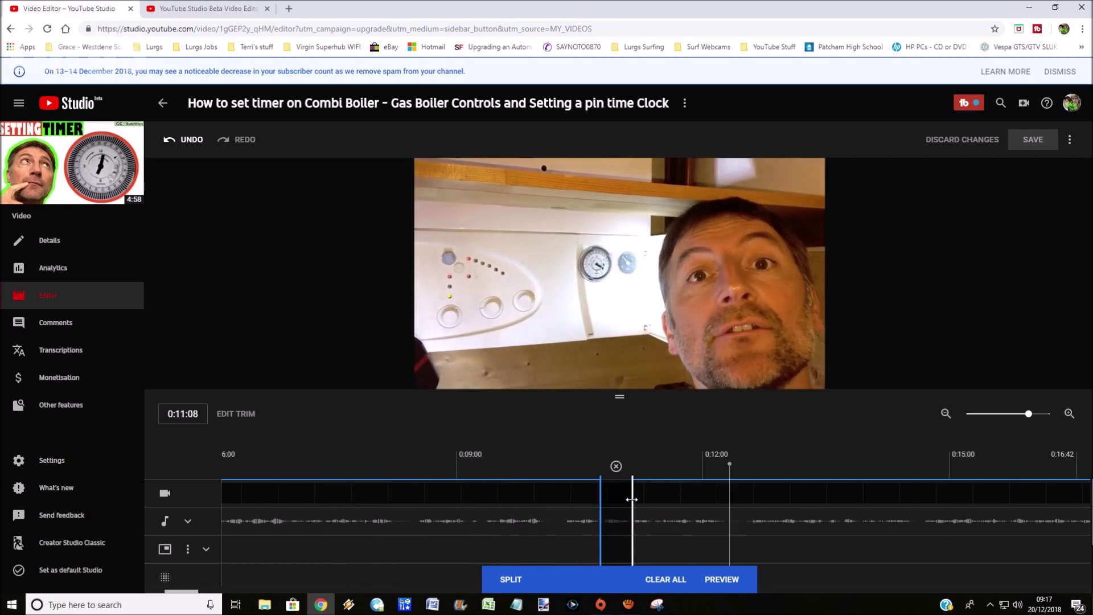
left_click_drag(630, 500, 600, 503)
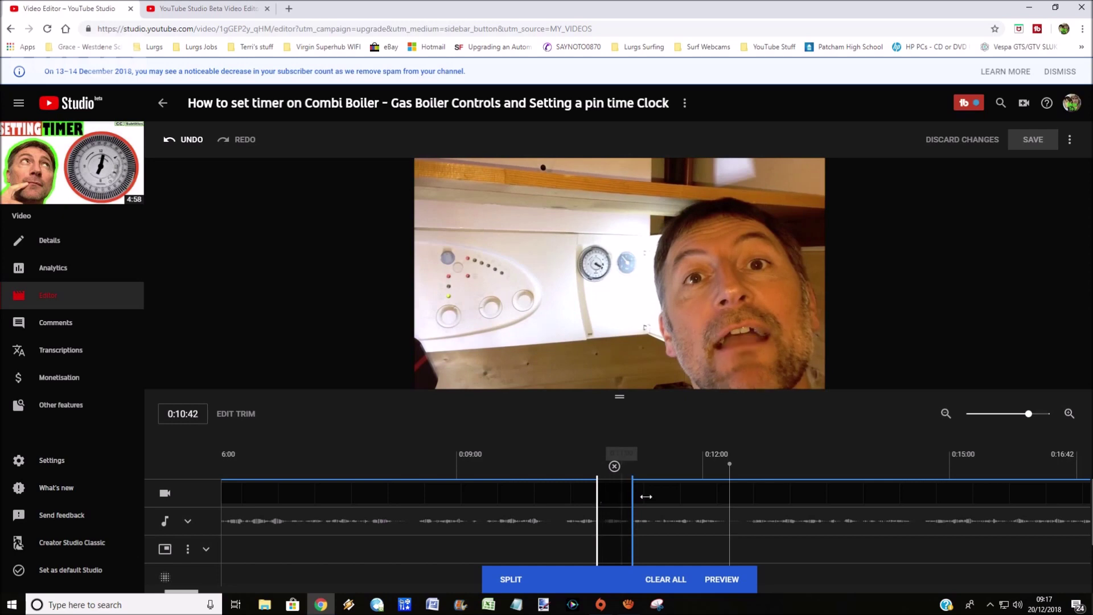
left_click(423, 495)
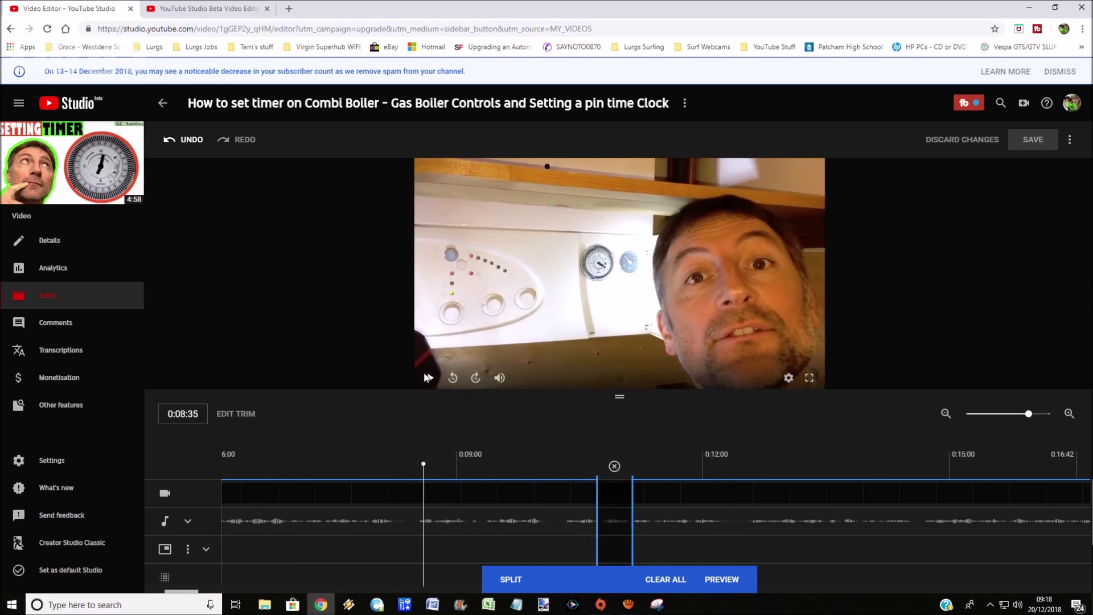
left_click(431, 380)
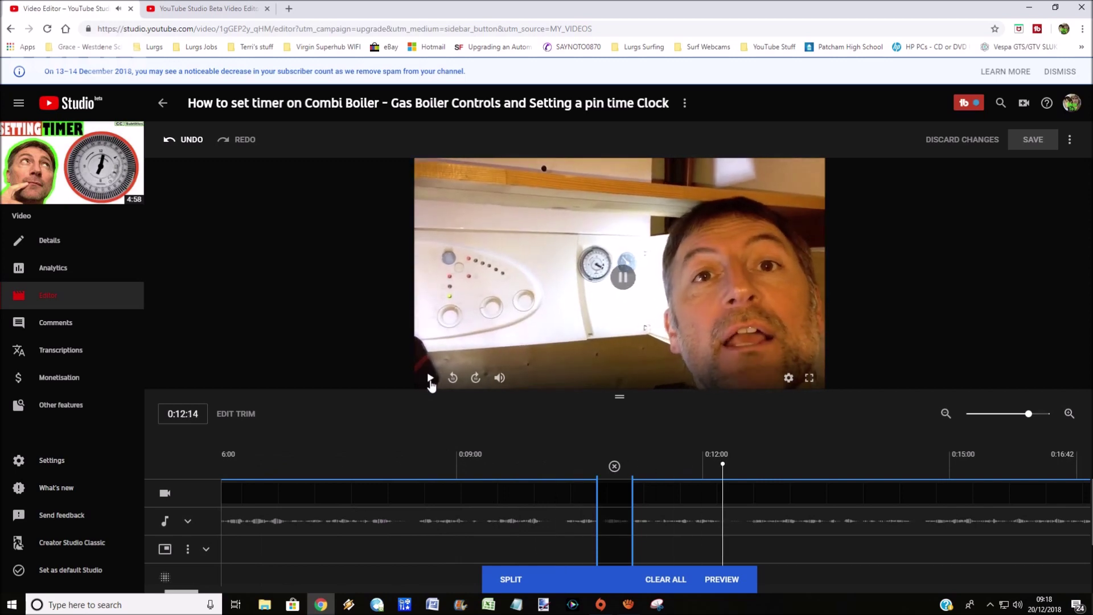
Move the cut's end later, tweak its start, and replay around the join to check it.
left_click_drag(631, 508, 651, 500)
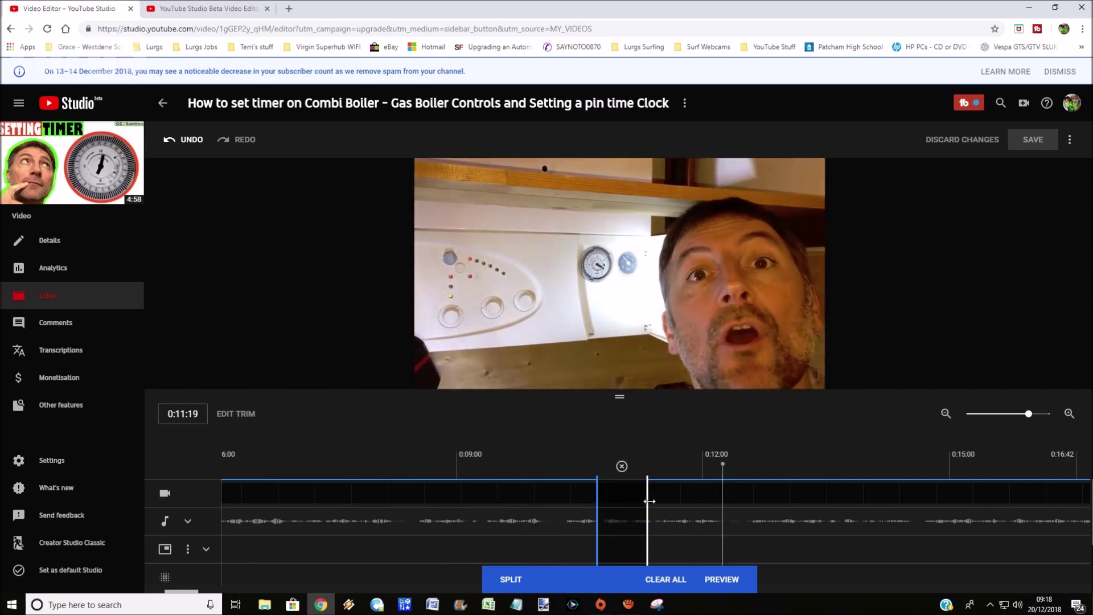
left_click(418, 465)
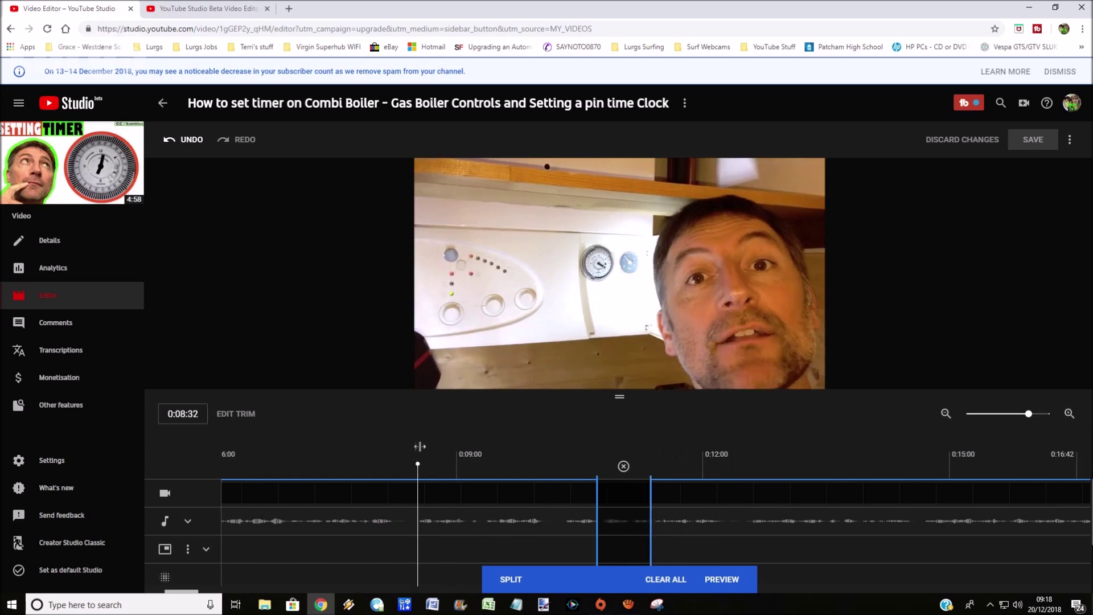
left_click(430, 378)
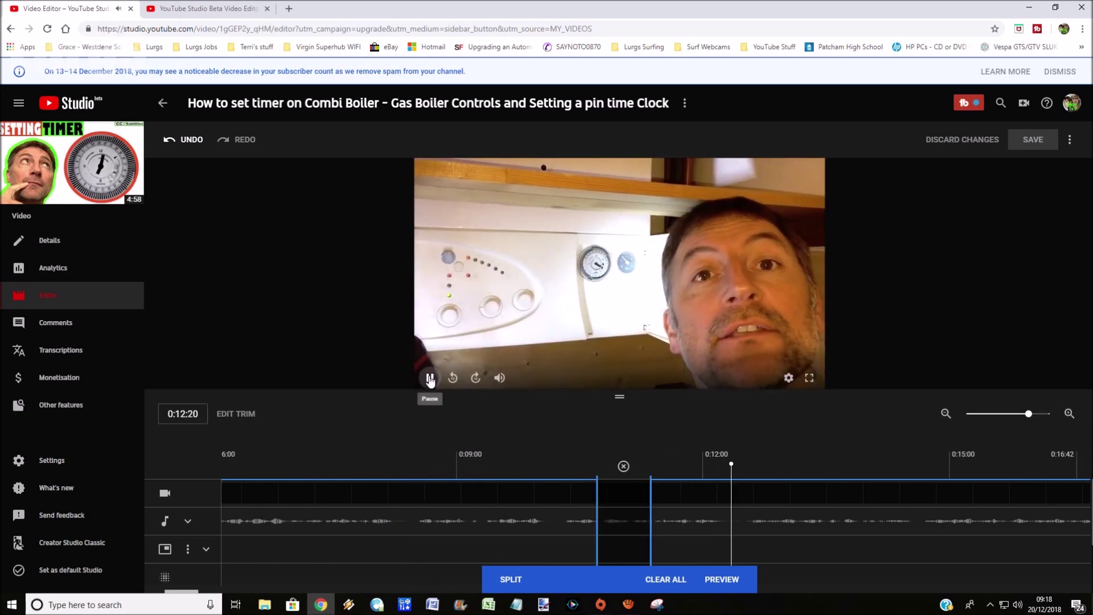
left_click(597, 499)
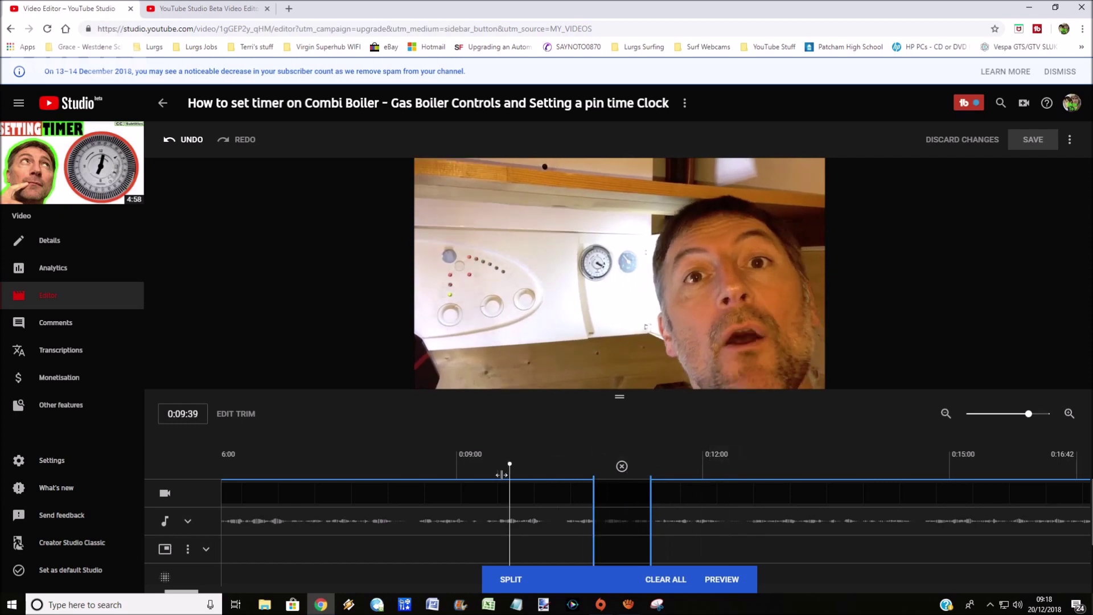
left_click(465, 461)
left_click(430, 377)
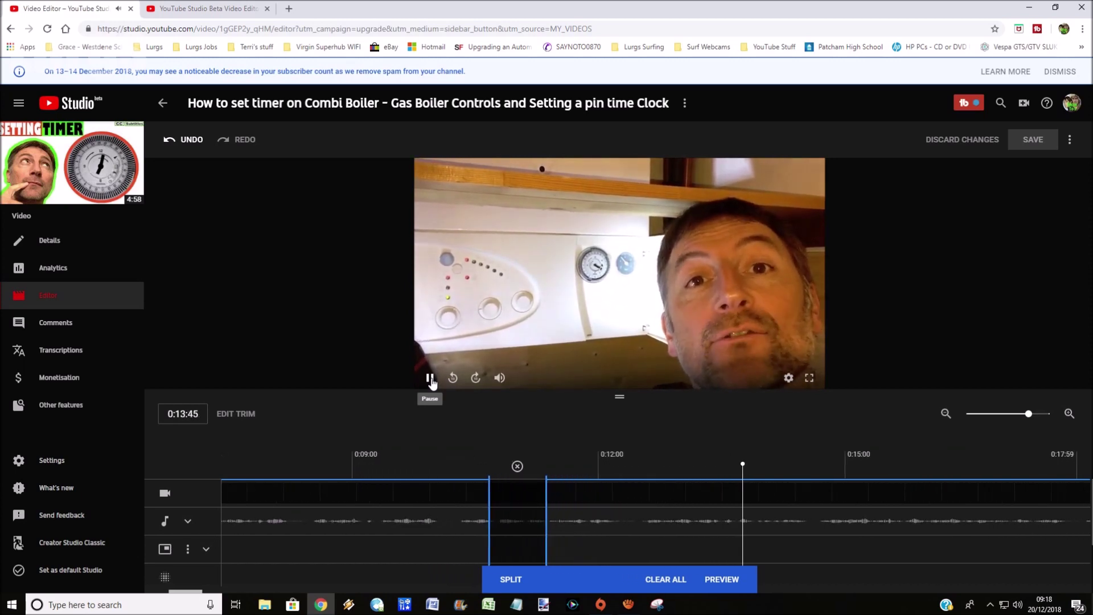
Apply the trim as a preview and play the edited video from just before the cut.
left_click(721, 579)
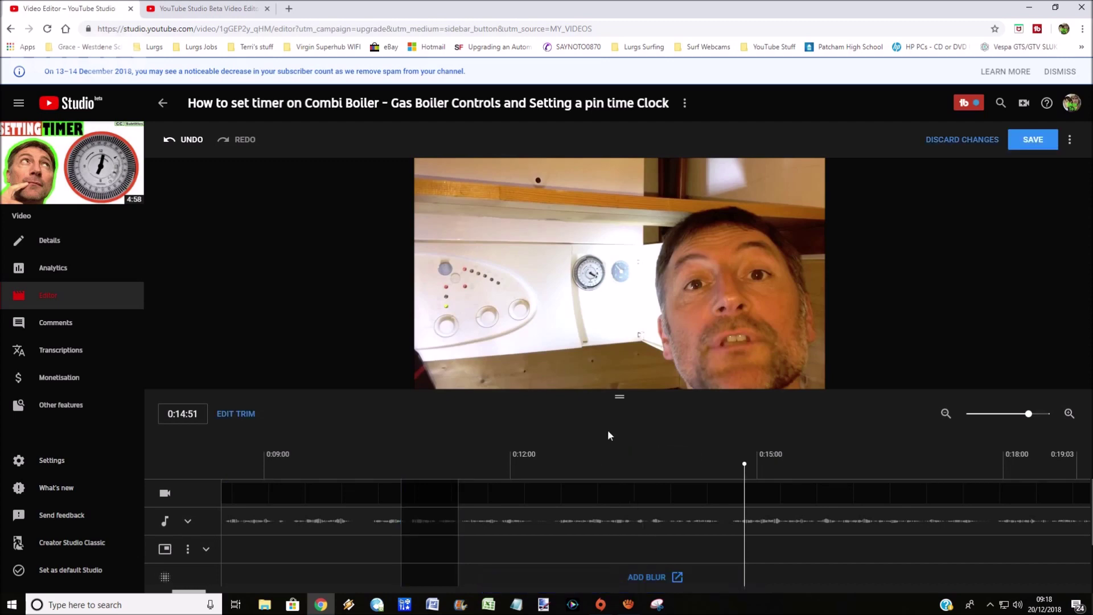
left_click_drag(744, 466, 239, 464)
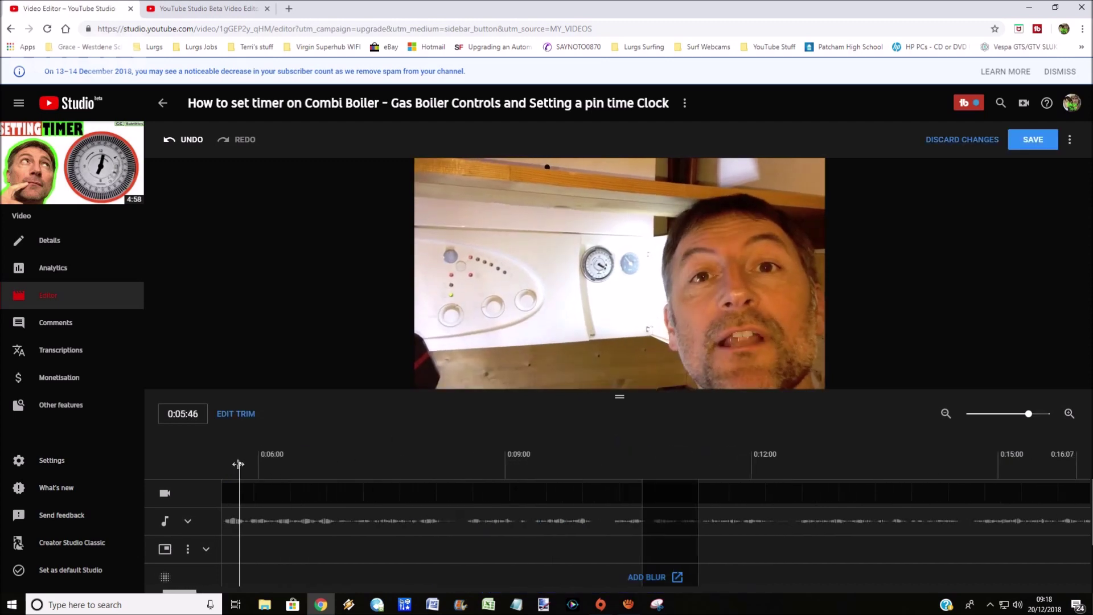
left_click(426, 384)
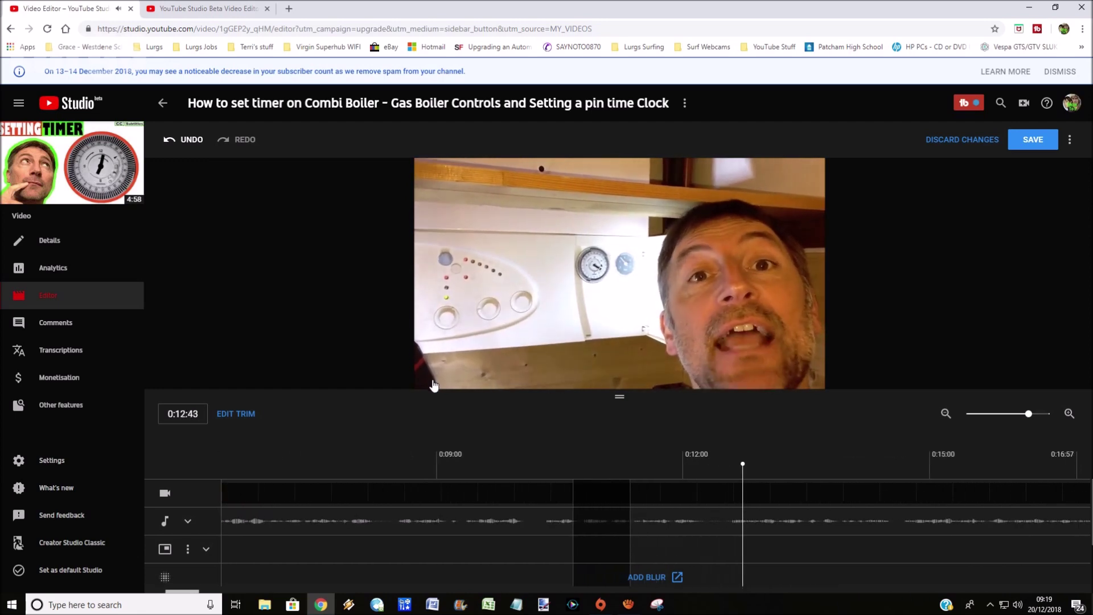
left_click(430, 378)
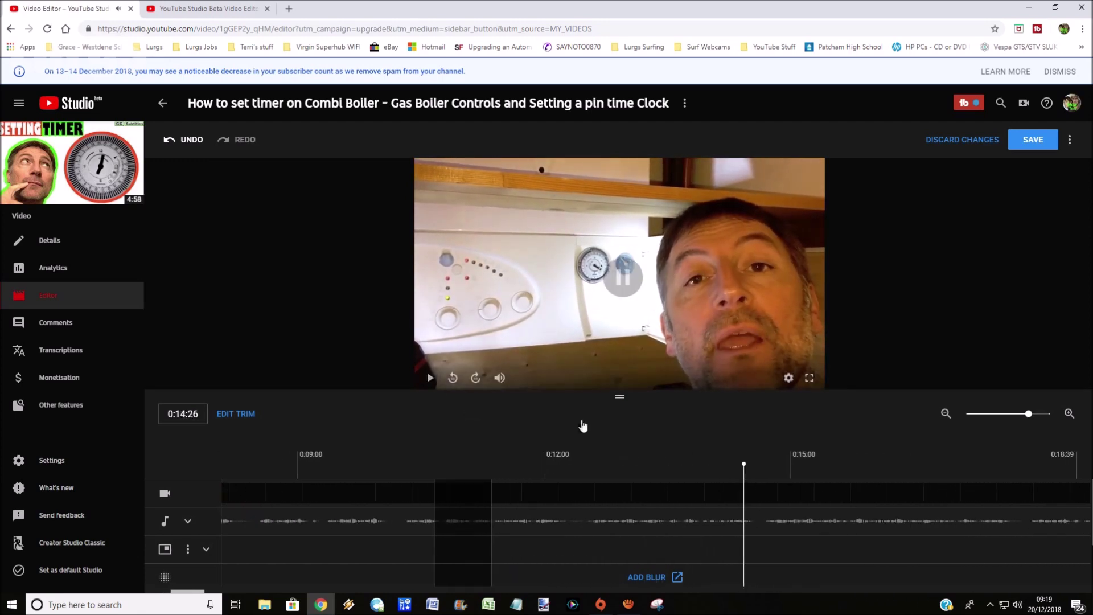
left_click(430, 377)
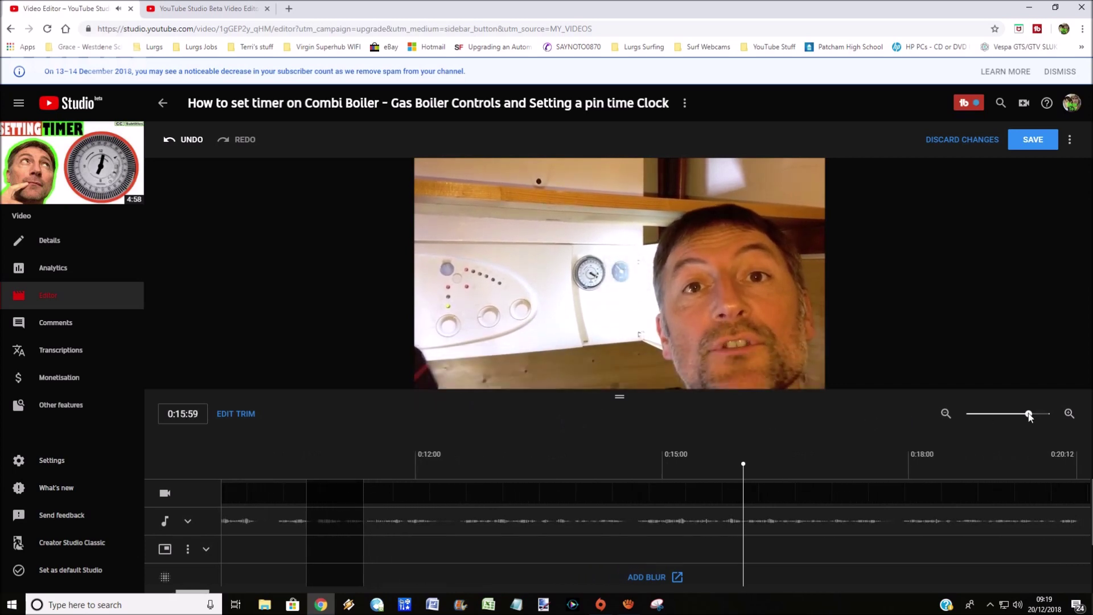
Zoom the timeline out to the whole video and play its ending.
left_click_drag(1029, 415, 989, 416)
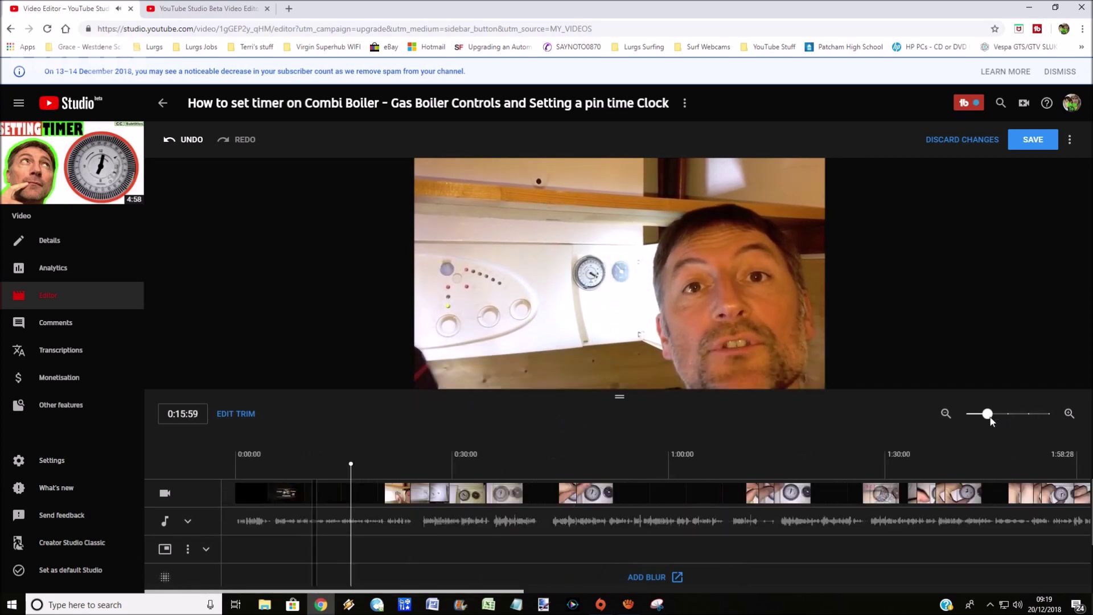
left_click(978, 463)
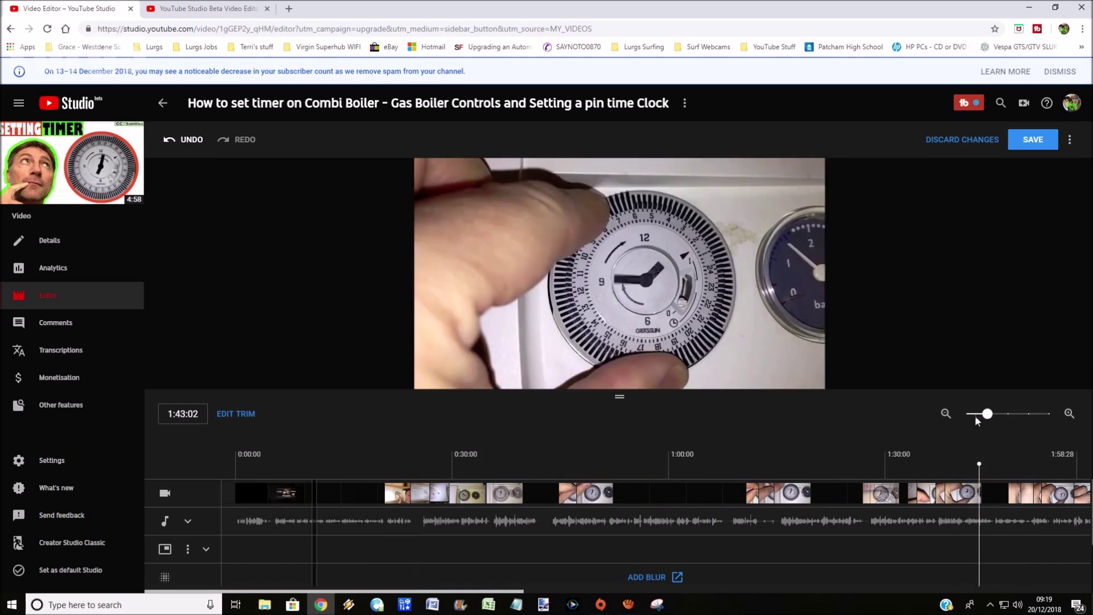
left_click(975, 416)
left_click(995, 463)
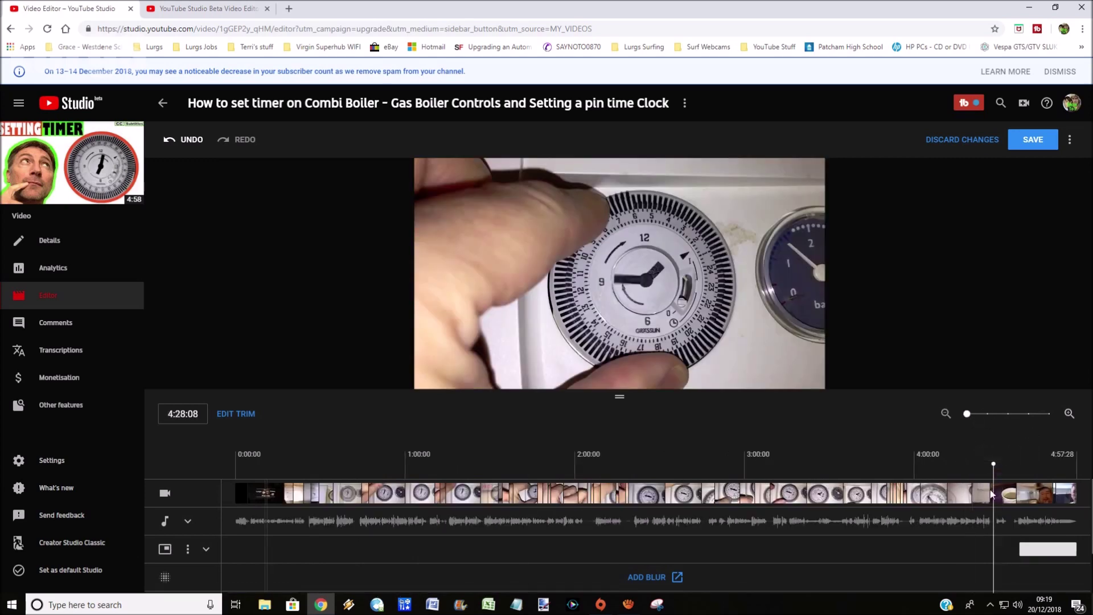
left_click(432, 378)
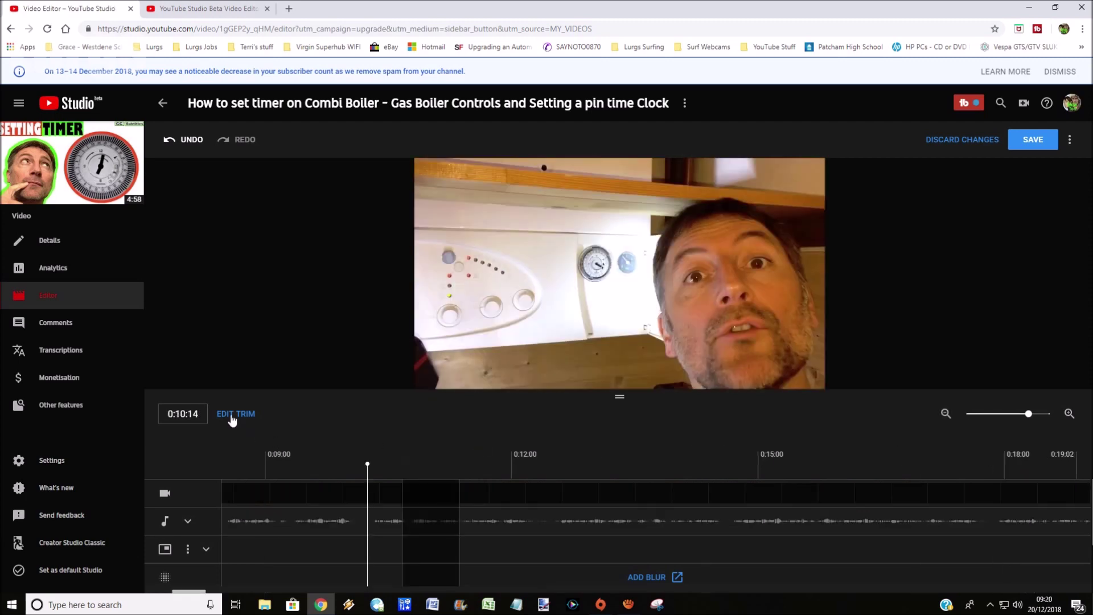
Reopen trim editing, zoom fully in and play across the cut near the start to recheck it.
left_click(231, 417)
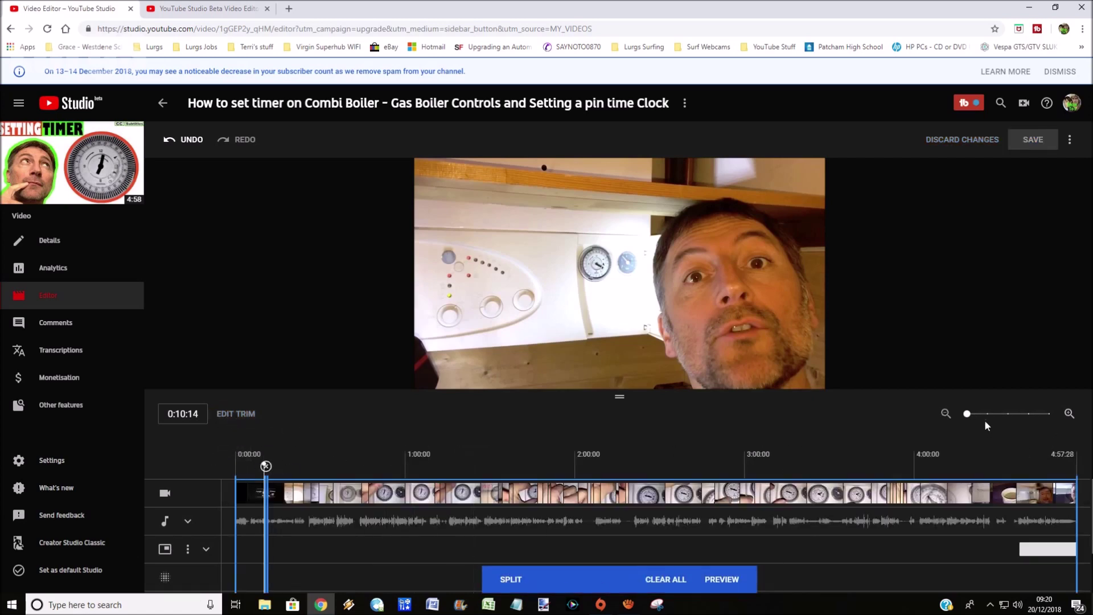
left_click(1069, 414)
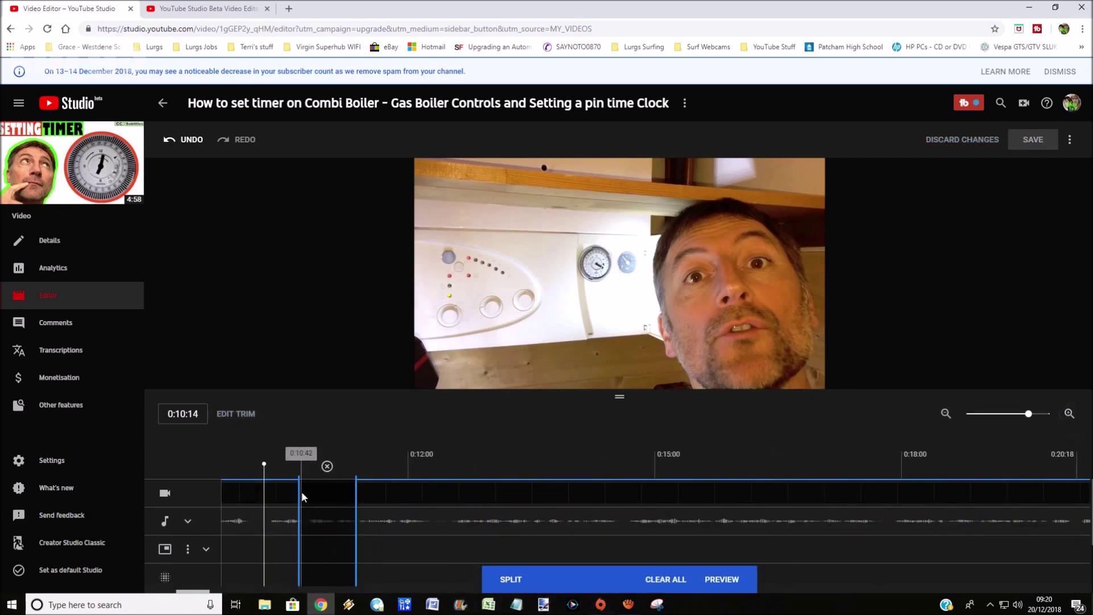
left_click(303, 497)
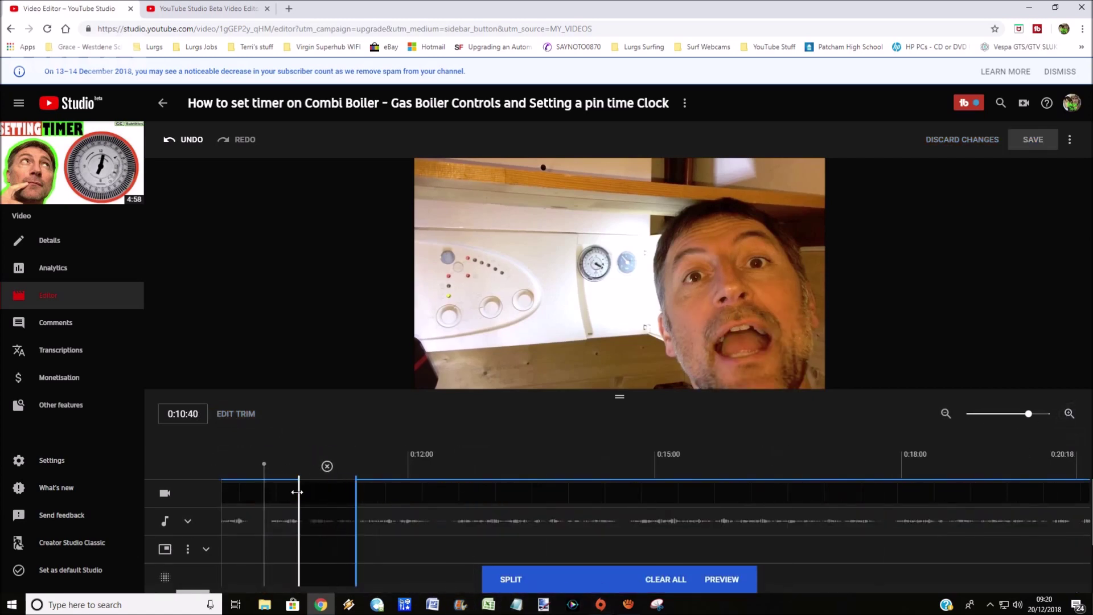
left_click(246, 475)
left_click(429, 378)
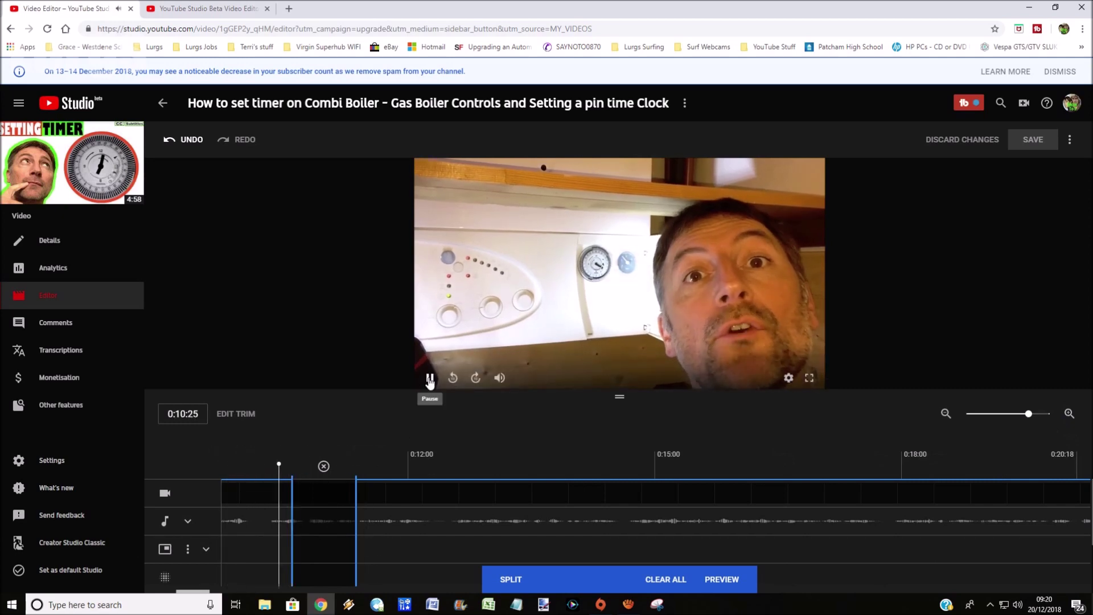
left_click(429, 377)
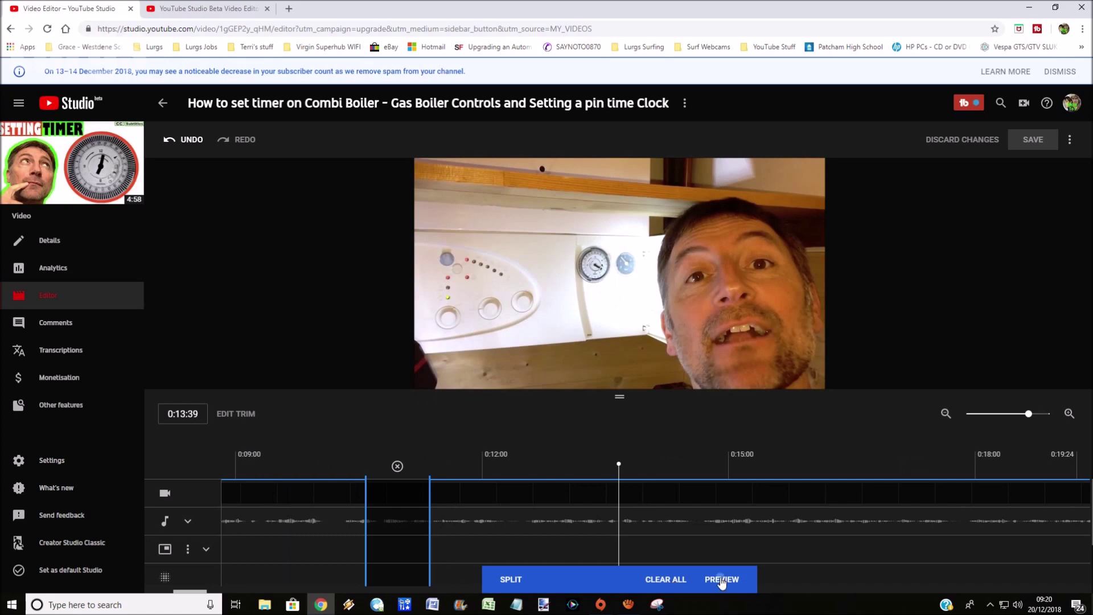
Preview the video with the trim applied and play the trimmed result.
left_click(722, 579)
left_click(269, 465)
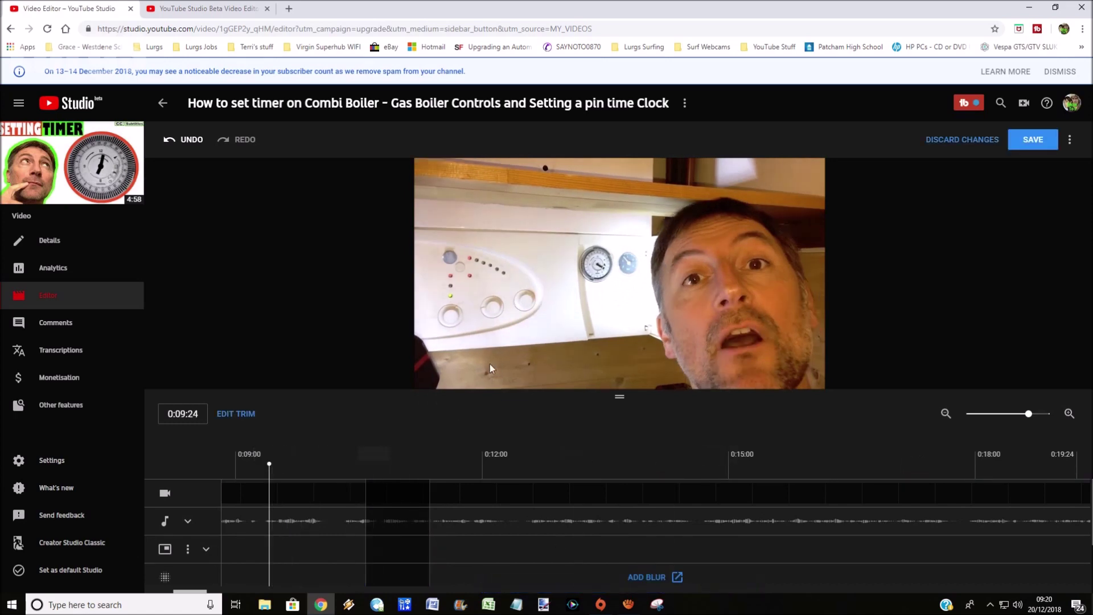
left_click(429, 377)
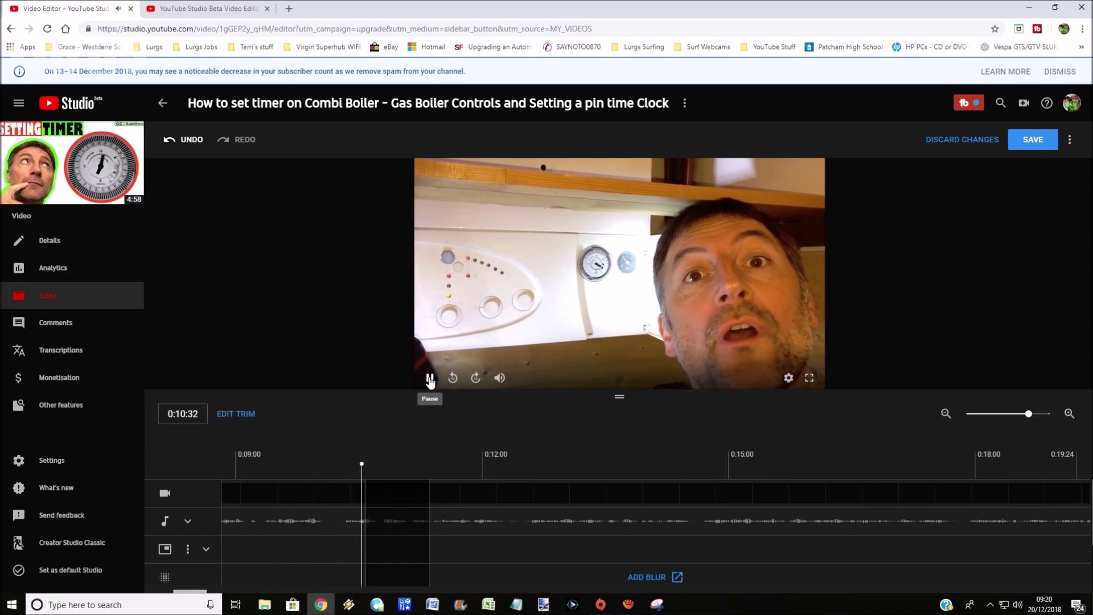
left_click(809, 279)
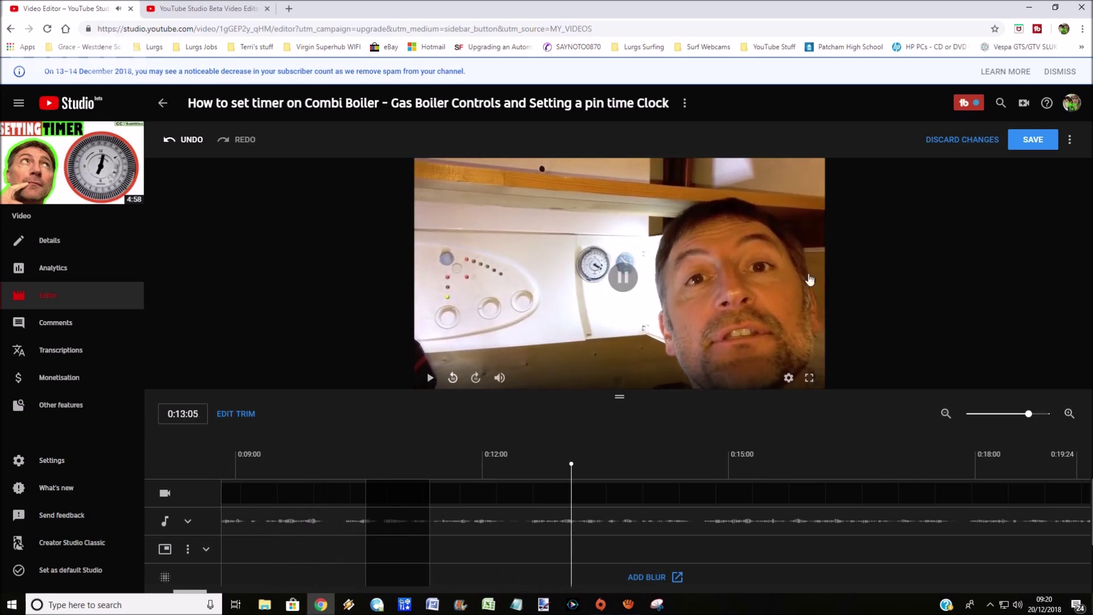
left_click(1033, 139)
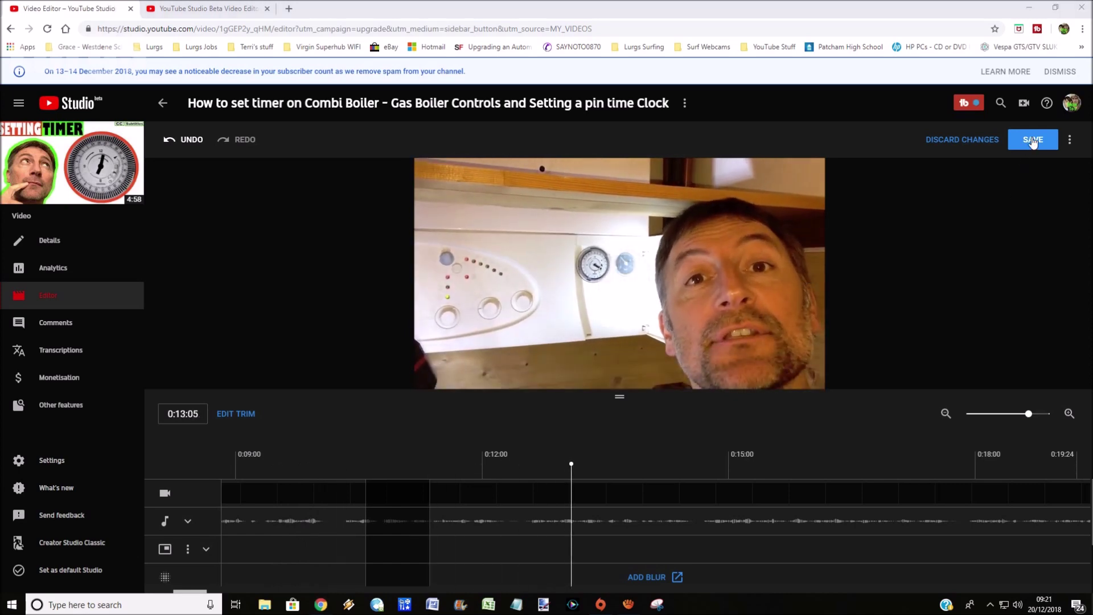
left_click(1033, 140)
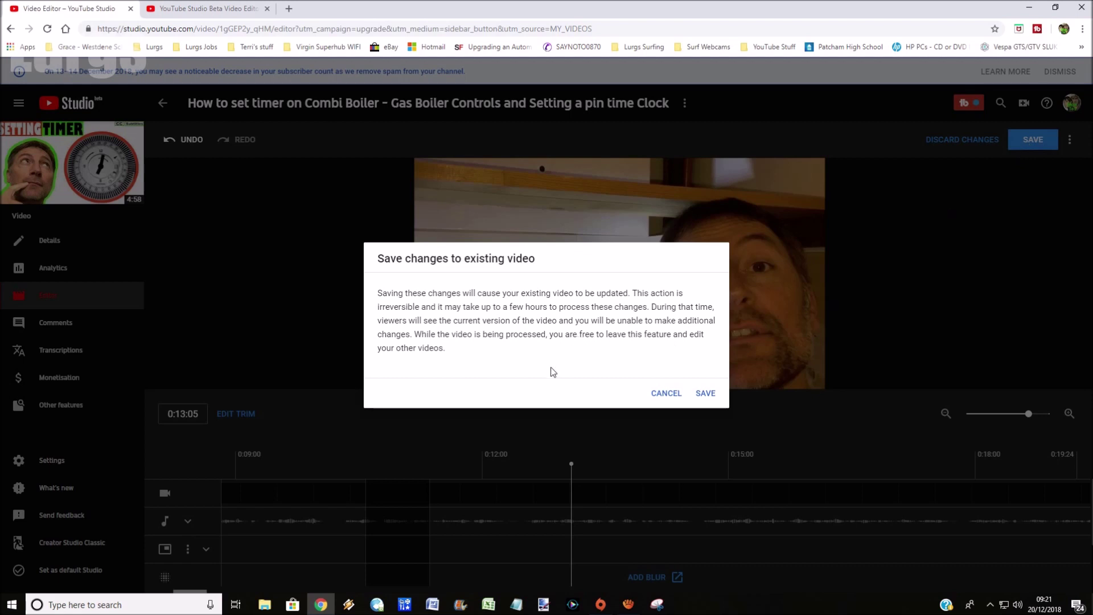
left_click(710, 396)
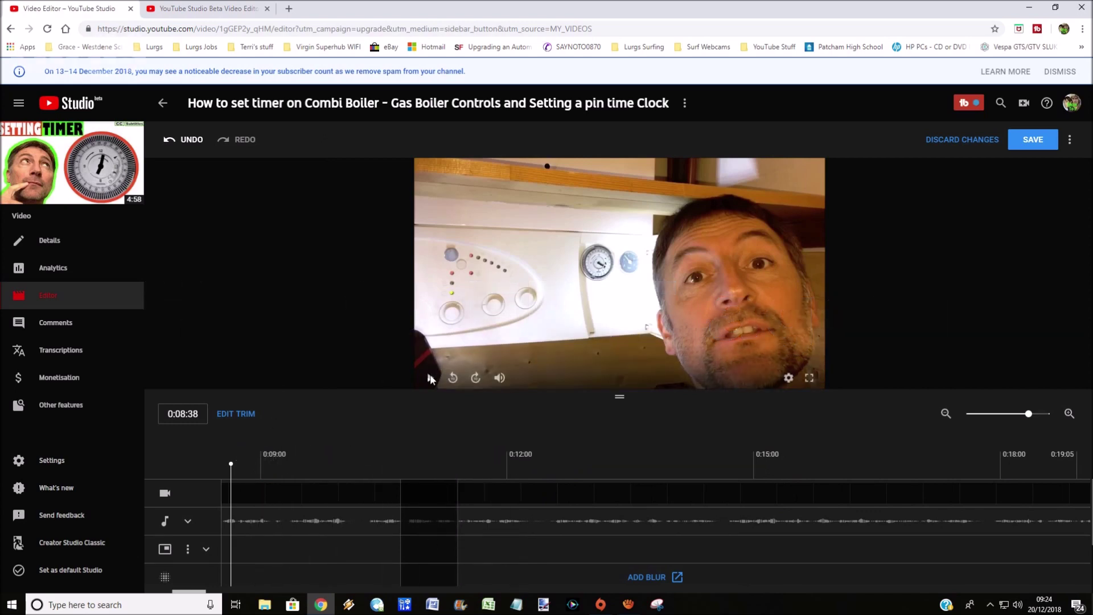
Recheck the cut, save the trimmed edit to the existing video, and return to the channel's videos list.
left_click(431, 378)
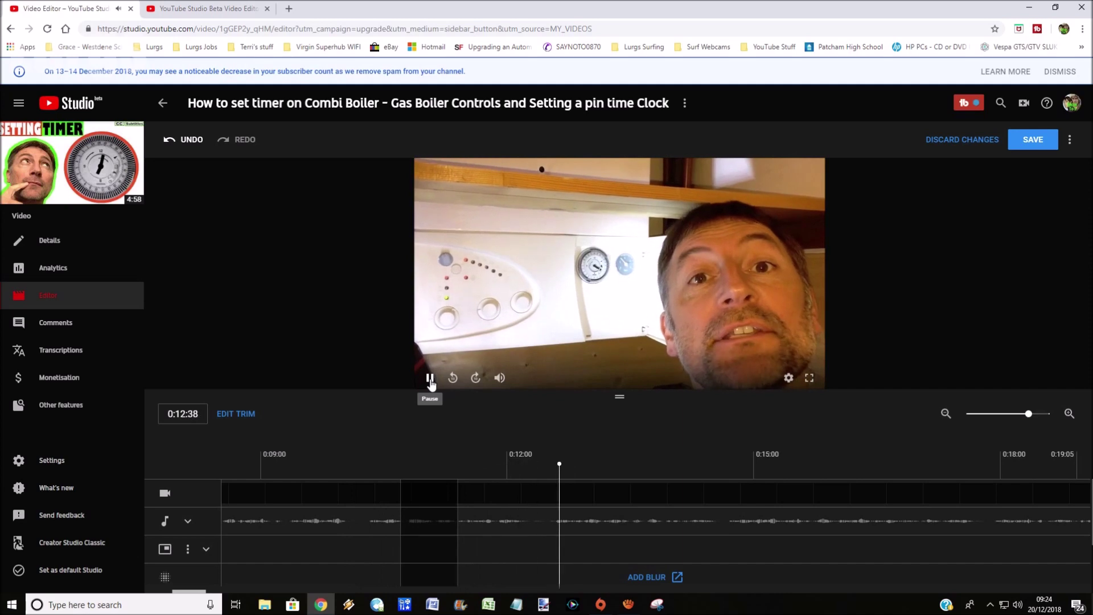
left_click(430, 377)
left_click(1036, 143)
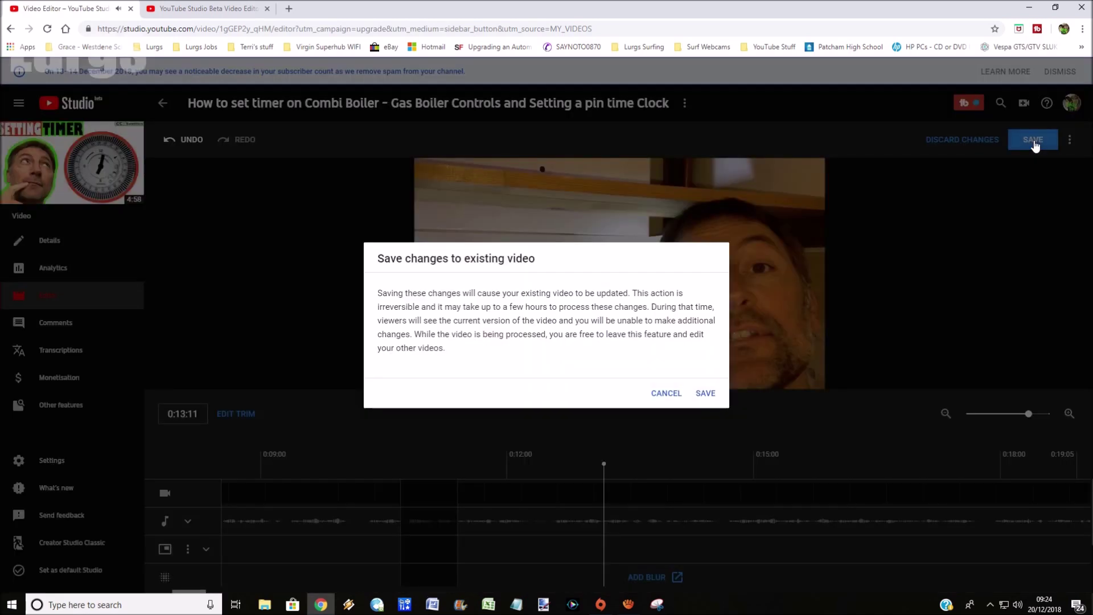
left_click(705, 394)
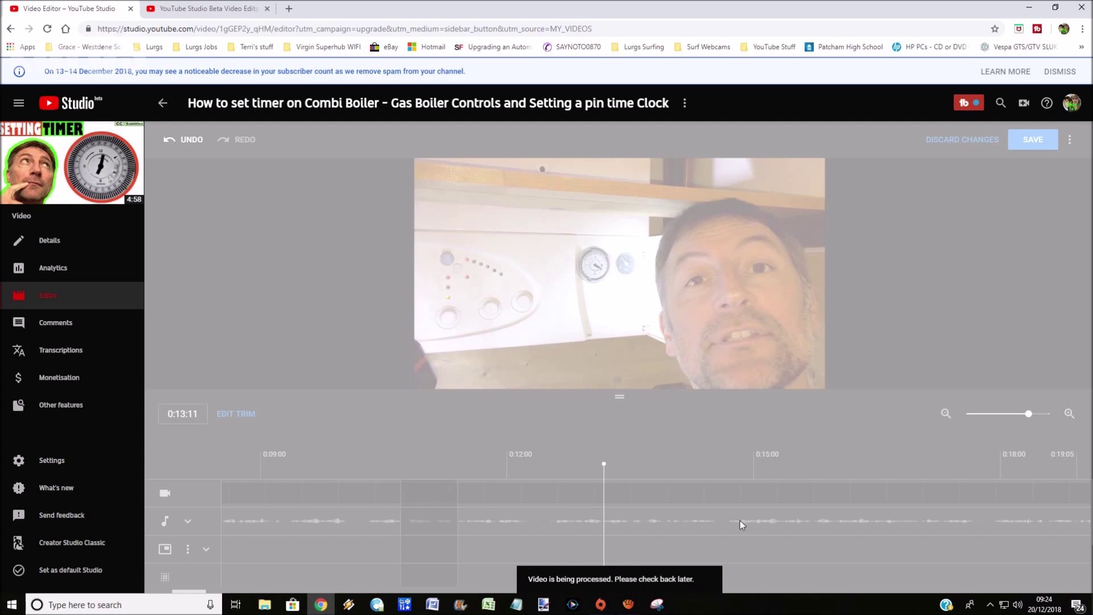
left_click(162, 104)
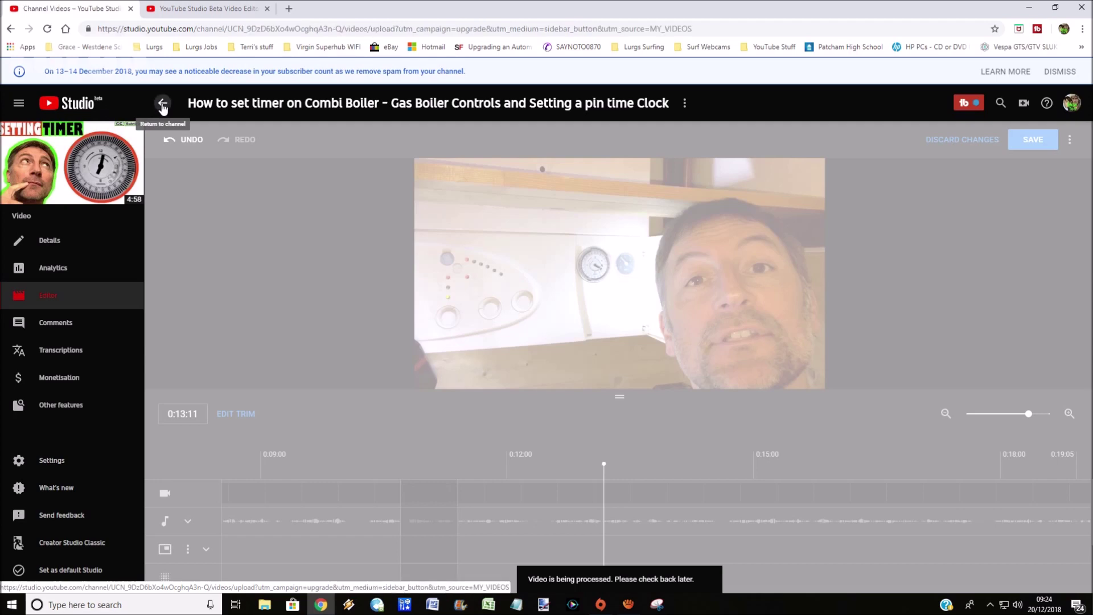
mouse_move(376, 271)
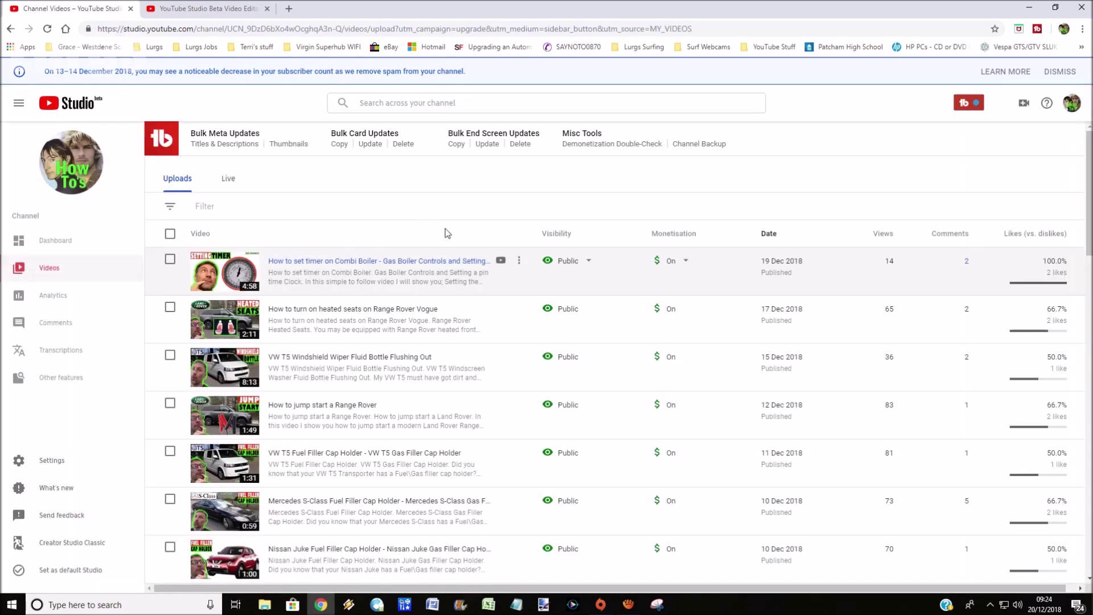
Reload the channel videos page and choose Creator Studio Classic.
left_click(47, 28)
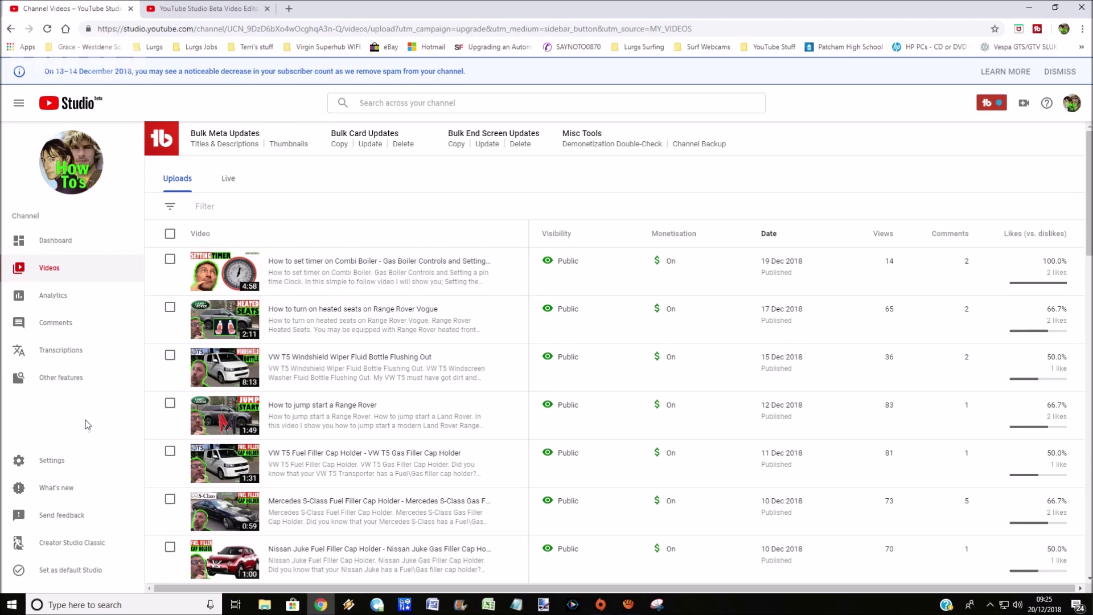
left_click(77, 545)
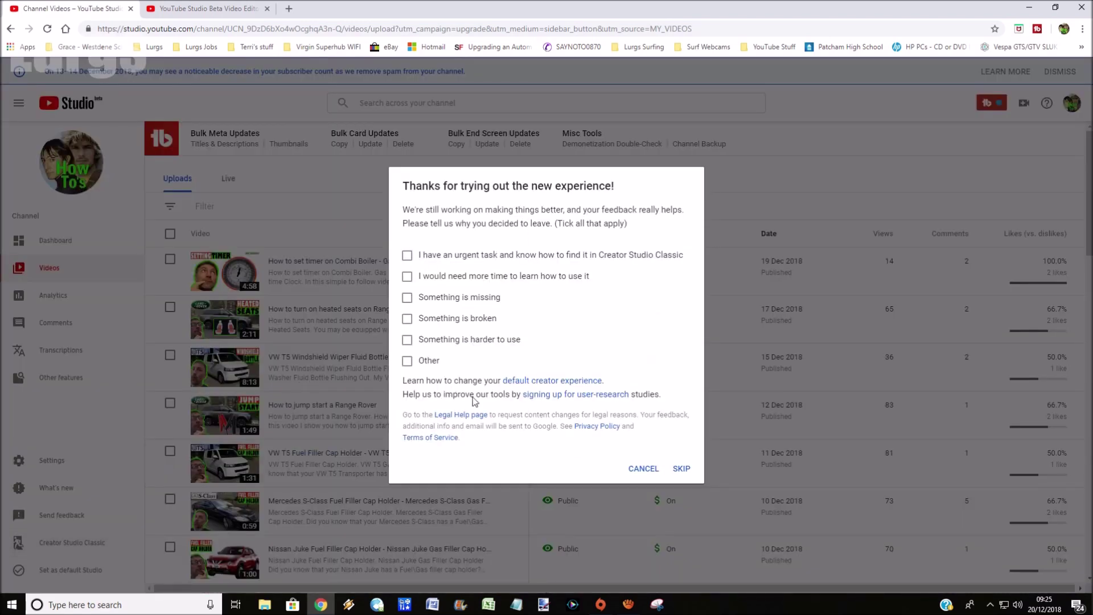
Skip the feedback survey to reach the classic Creator Studio videos list.
left_click(679, 468)
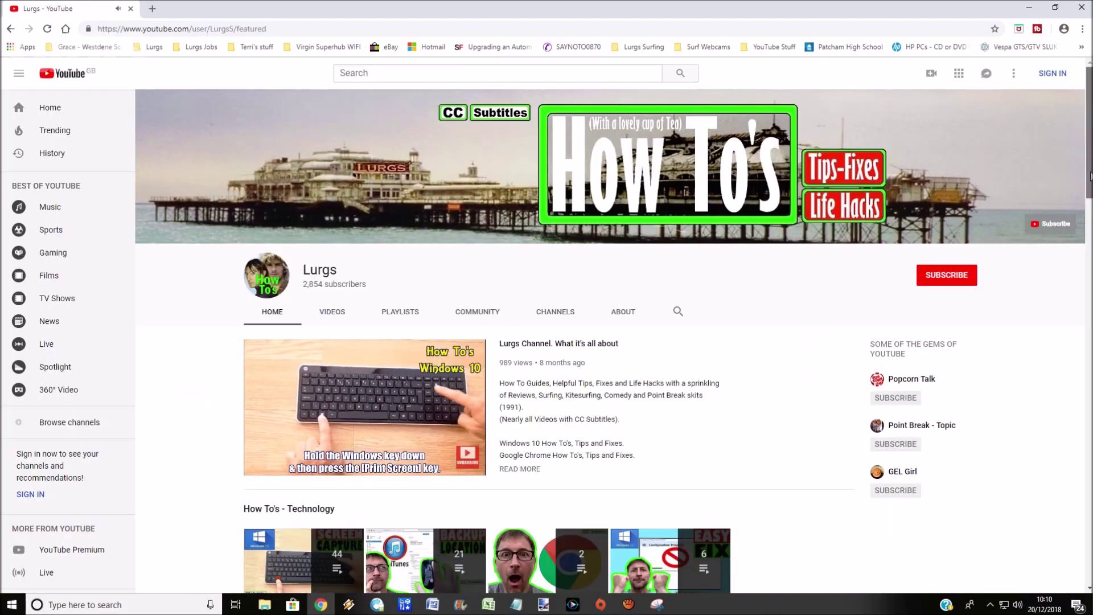
scroll(547, 342, "up", 5)
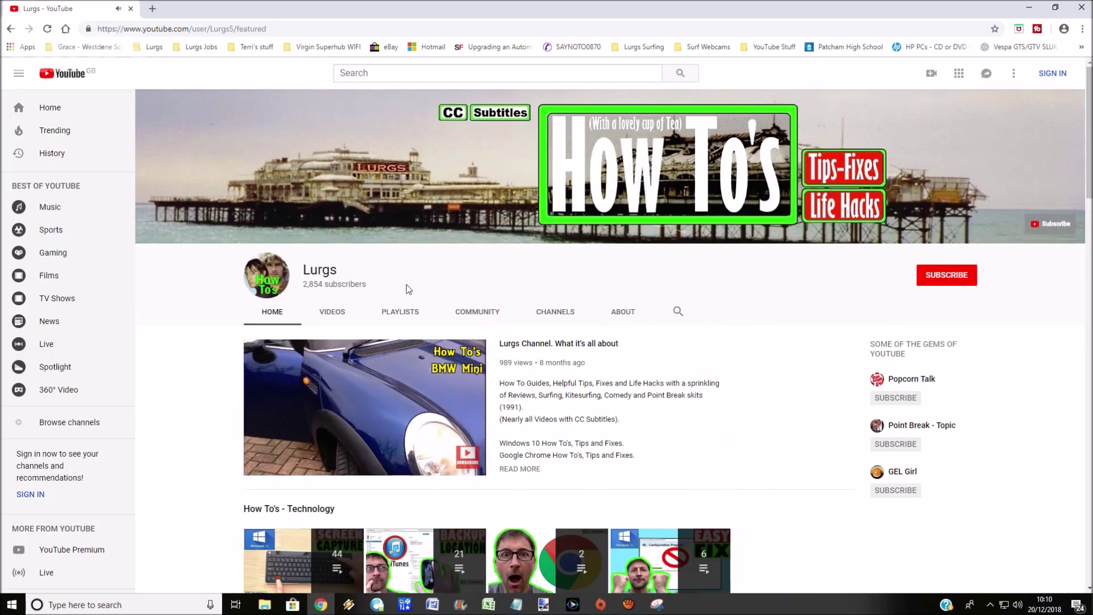
Open the channel's Videos tab showing the boiler timer video first among uploads.
left_click(332, 313)
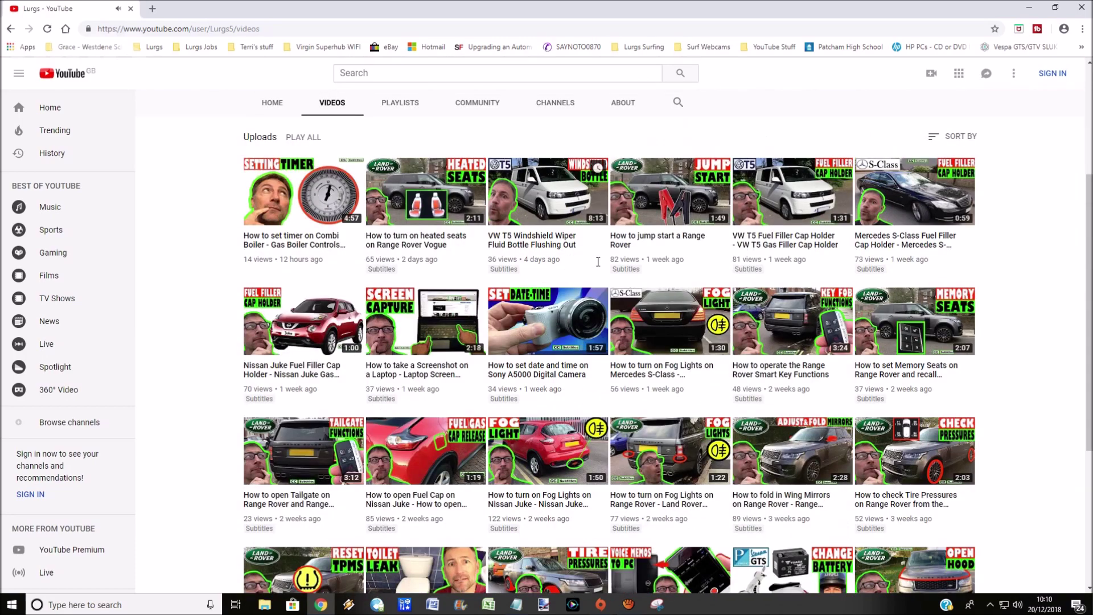